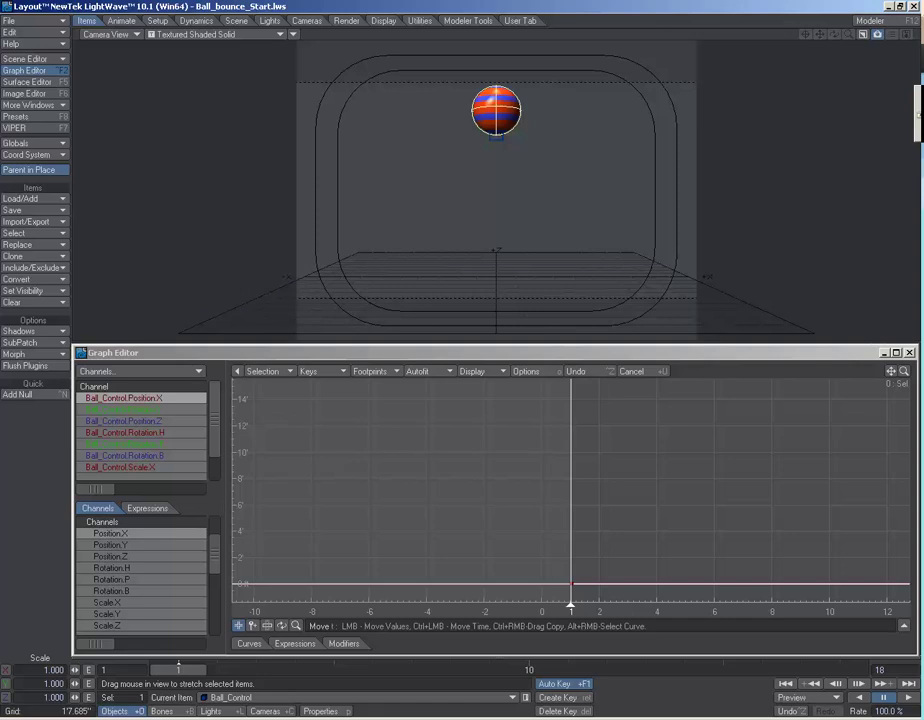
Step: Keyframe the starting pose of Ball_Control and Ball_Control_Squash at frame 18, and lower Ball_Control to Y about 2'0.42" at frame 9
{"action": "key", "text": "Down"}
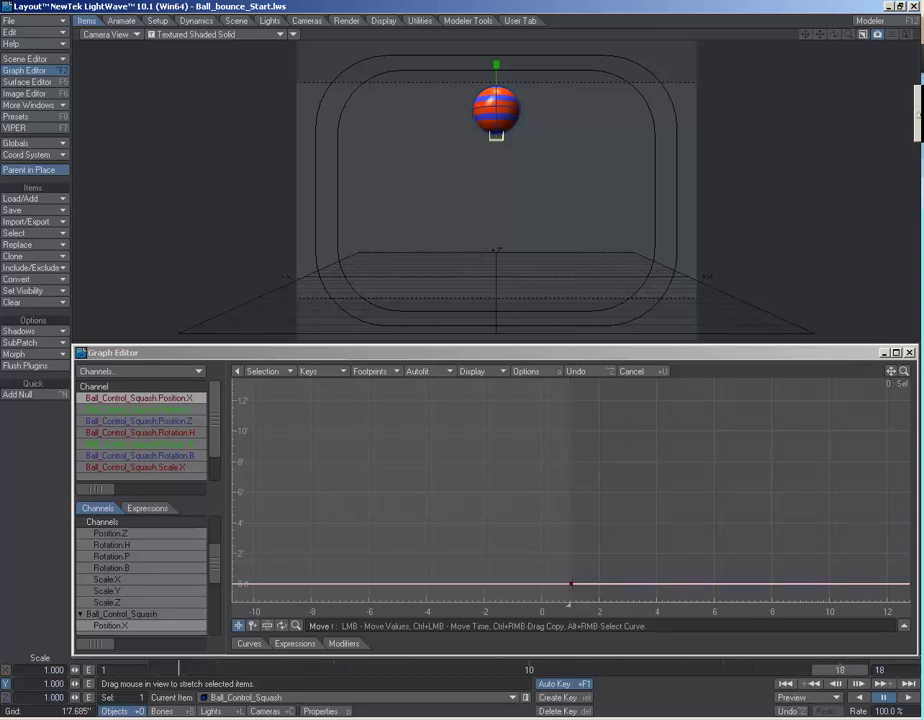
{"action": "key", "text": "Up"}
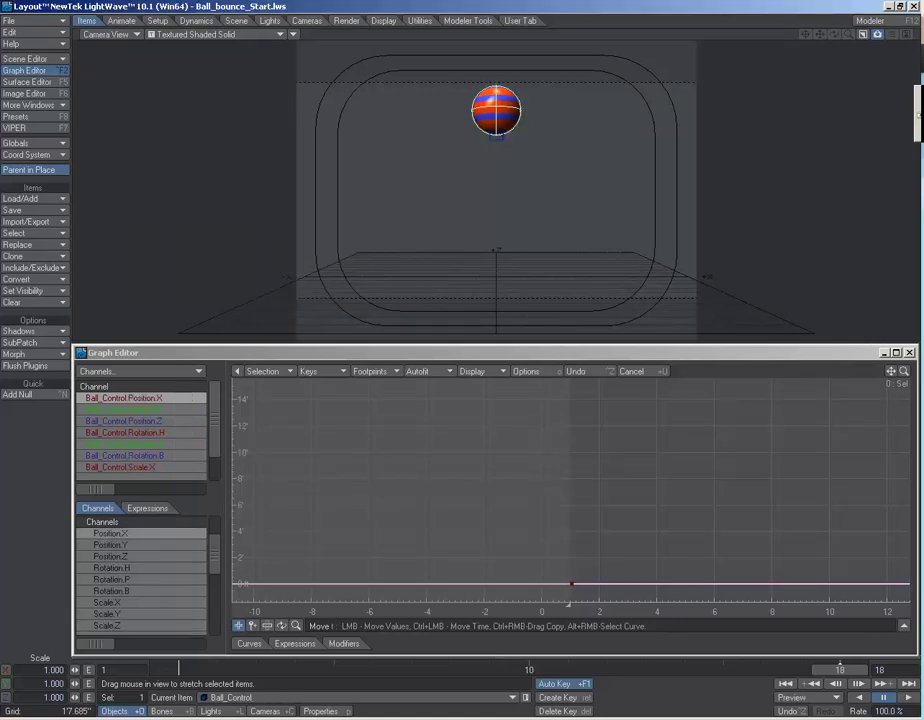
{"action": "left_click", "coordinate": [800, 606]}
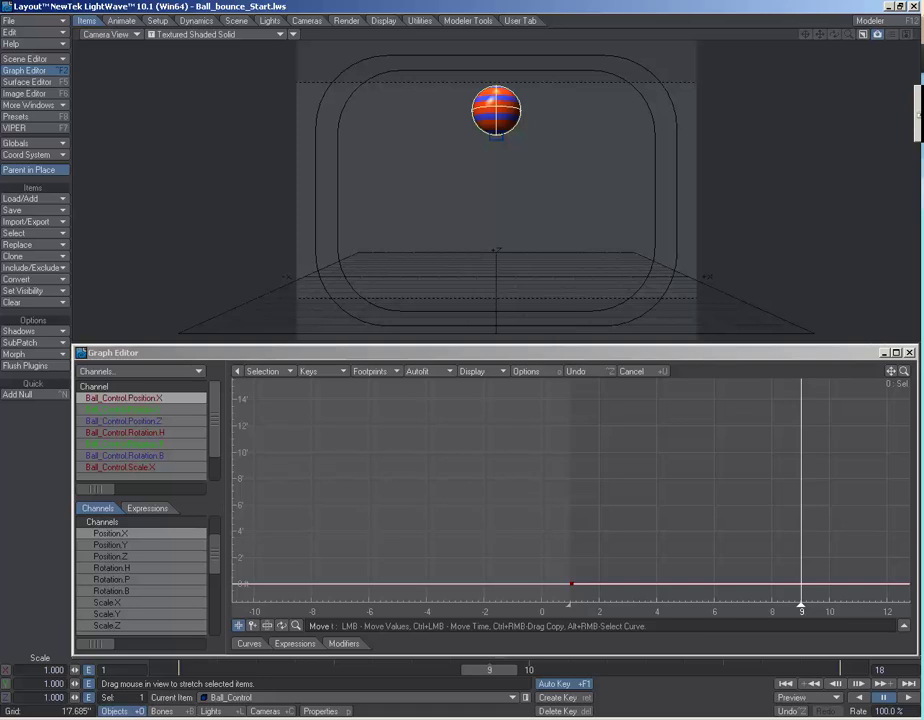
{"action": "key", "text": "t"}
{"action": "left_click_drag", "start_coordinate": [496, 110], "coordinate": [496, 252]}
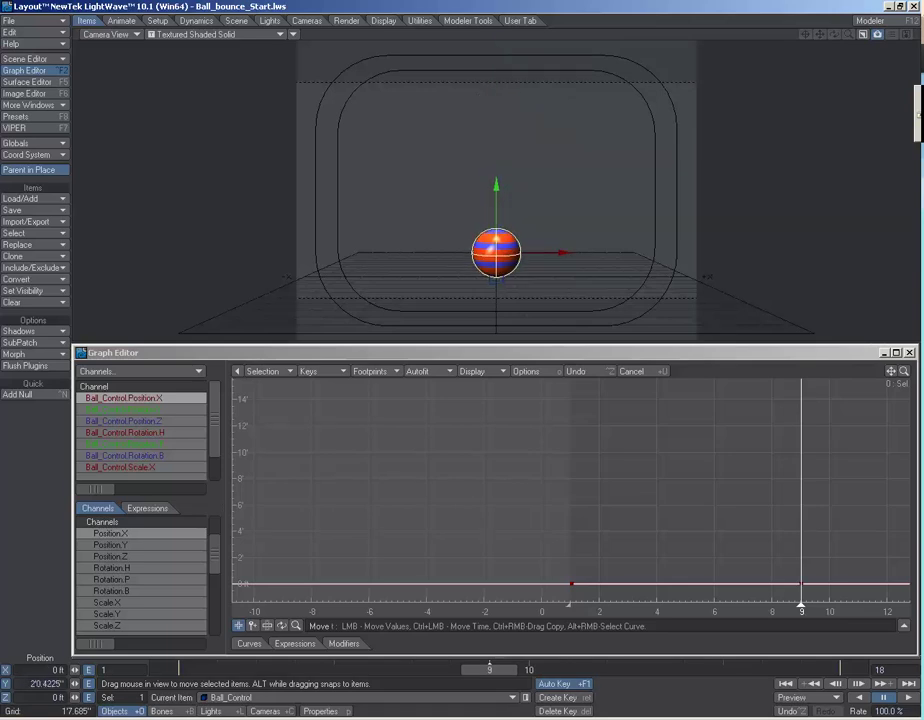
Step: Squash the ball flat vertically with Ball_Control_Squash at frame 9, and check the first and last frames
{"action": "key", "text": "Down"}
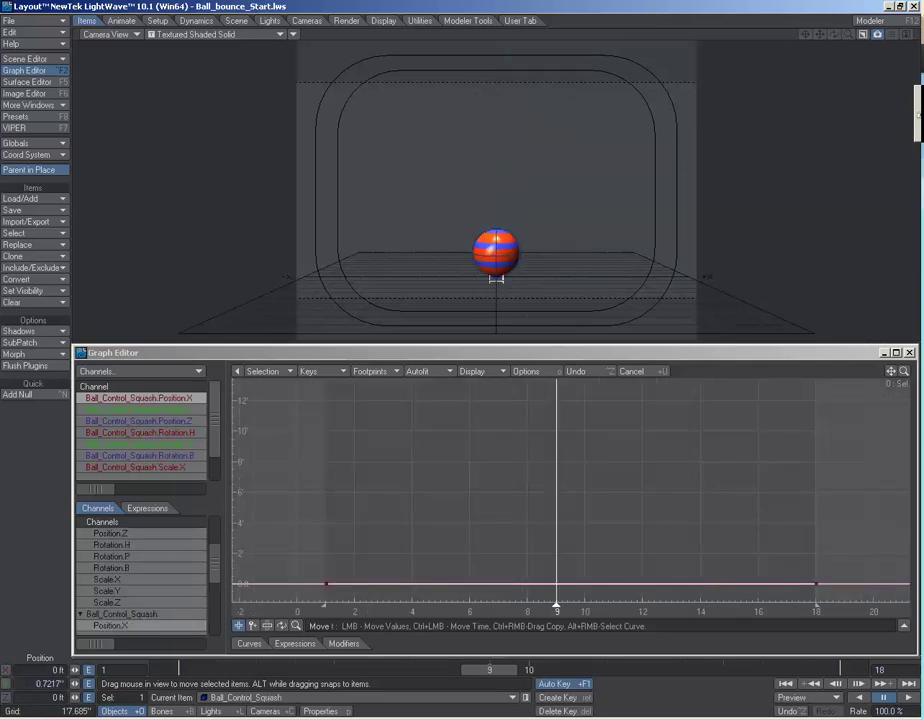
{"action": "key", "text": "h"}
{"action": "left_click_drag", "start_coordinate": [359, 150], "coordinate": [374, 189]}
{"action": "left_click", "coordinate": [786, 684]}
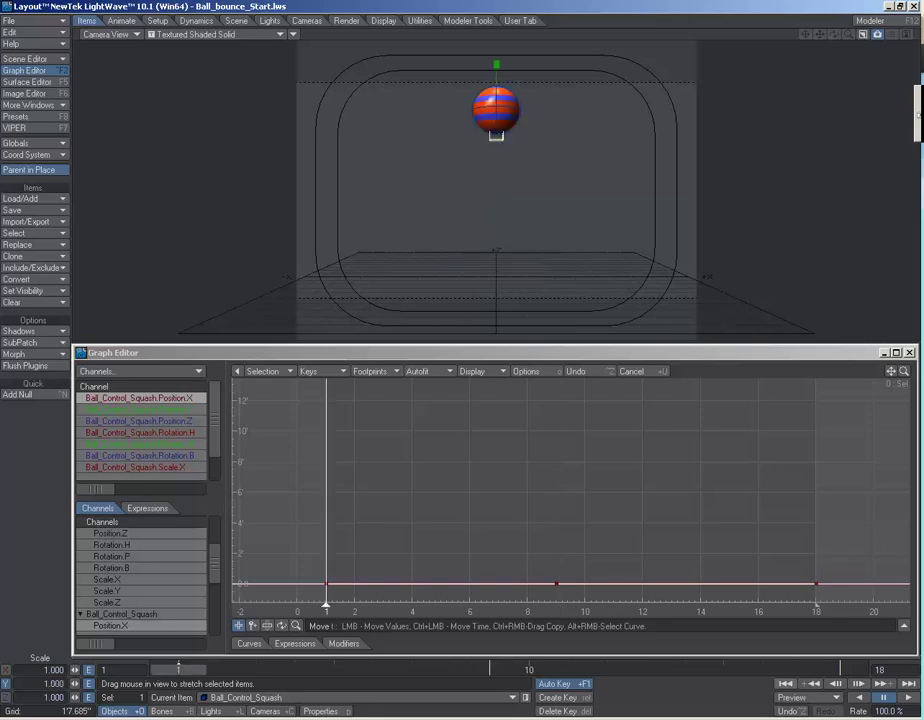
{"action": "left_click", "coordinate": [909, 684]}
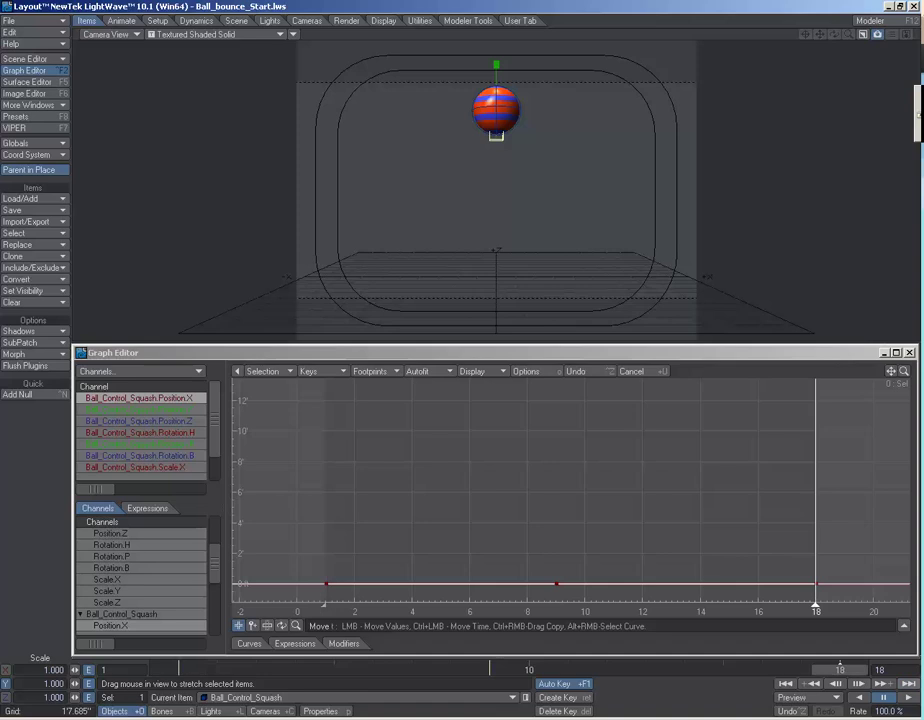
Step: At frame 8, stretch Ball_Control_Squash to a Y scale of about 1.398 and lower Ball_Control to Y about 2'2.94"
{"action": "left_click", "coordinate": [880, 684]}
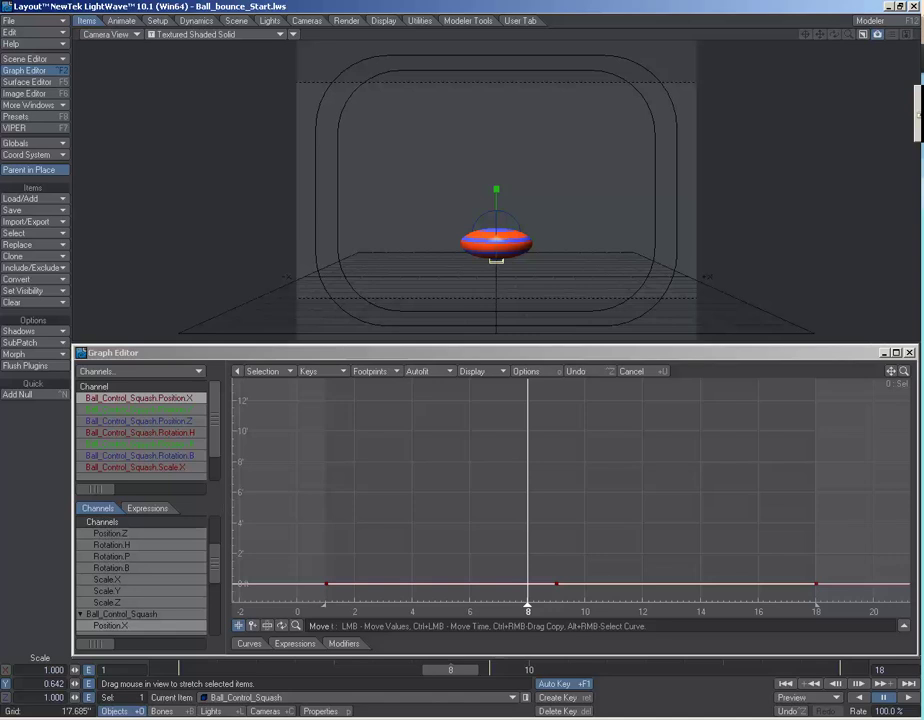
{"action": "left_click_drag", "start_coordinate": [360, 190], "coordinate": [357, 144]}
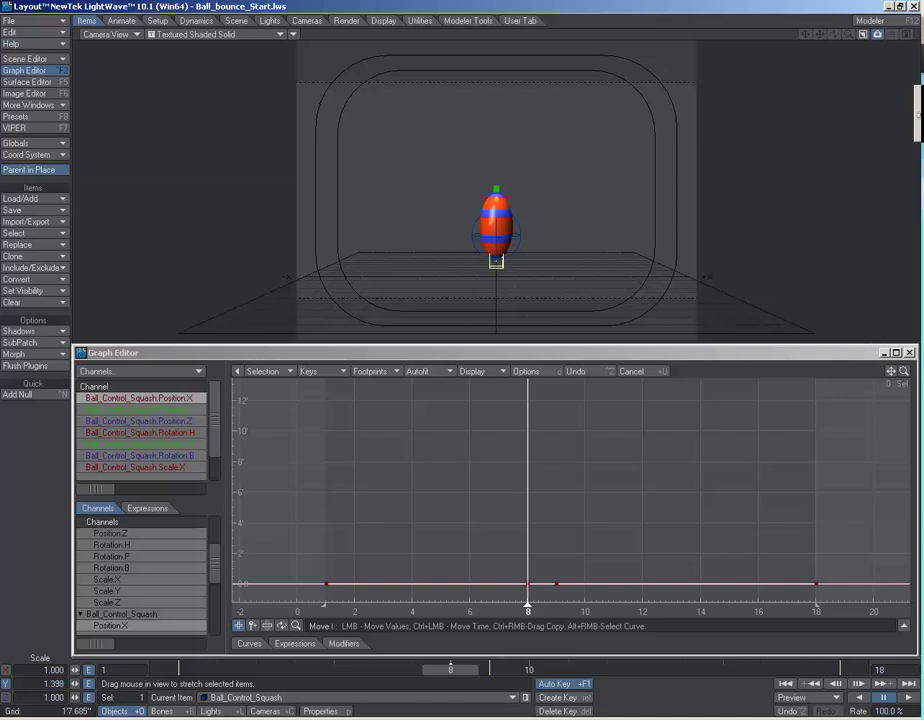
{"action": "key", "text": "Up"}
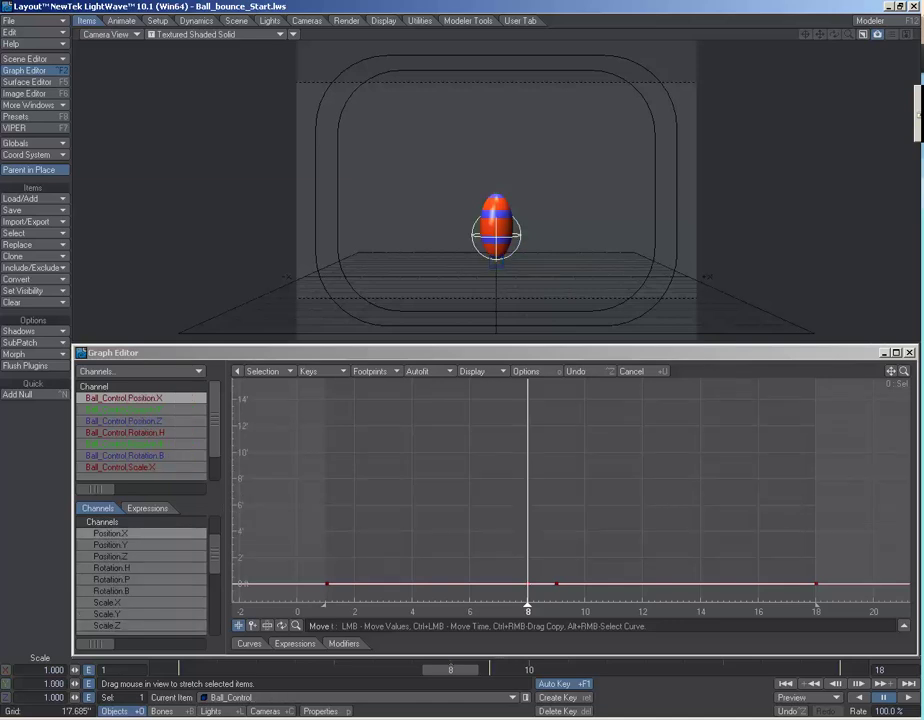
{"action": "key", "text": "t"}
{"action": "mouse_move", "coordinate": [358, 172]}
{"action": "left_mouse_down"}
{"action": "mouse_move", "coordinate": [358, 197]}
{"action": "mouse_move", "coordinate": [358, 182]}
{"action": "left_mouse_up"}
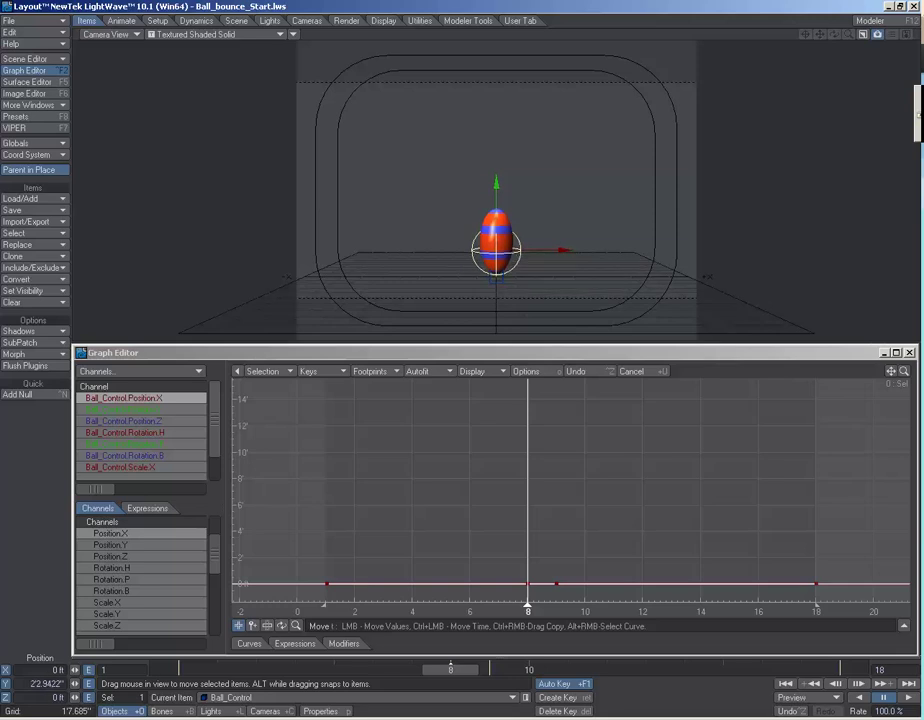
Step: At frame 10, stretch Ball_Control_Squash to a Y scale of about 1.246 and lower Ball_Control to Y about 2'10.36"
{"action": "key", "text": "Right"}
{"action": "key", "text": "Right"}
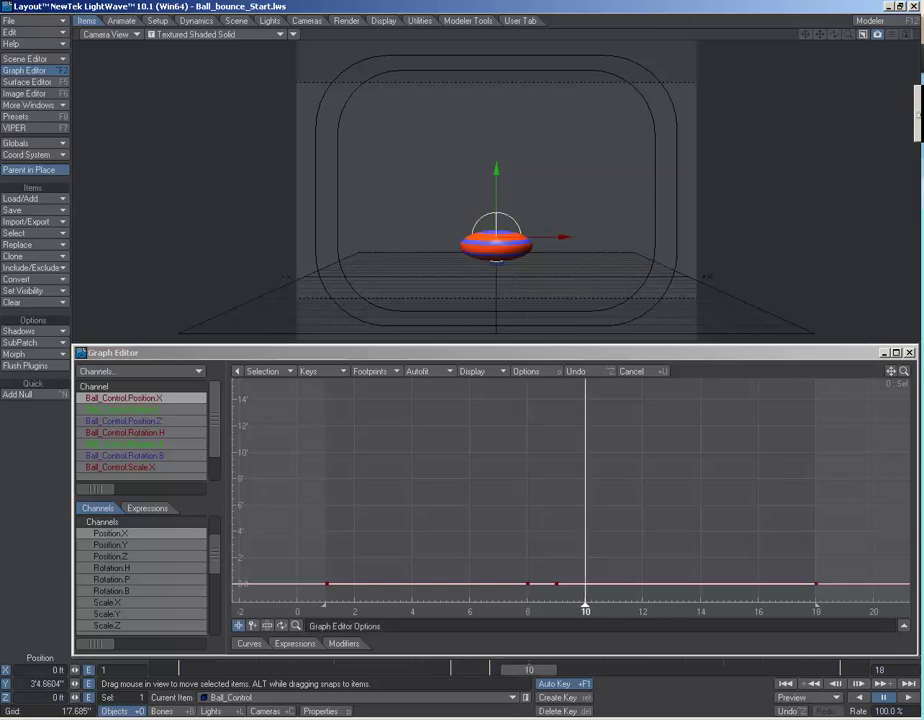
{"action": "key", "text": "h"}
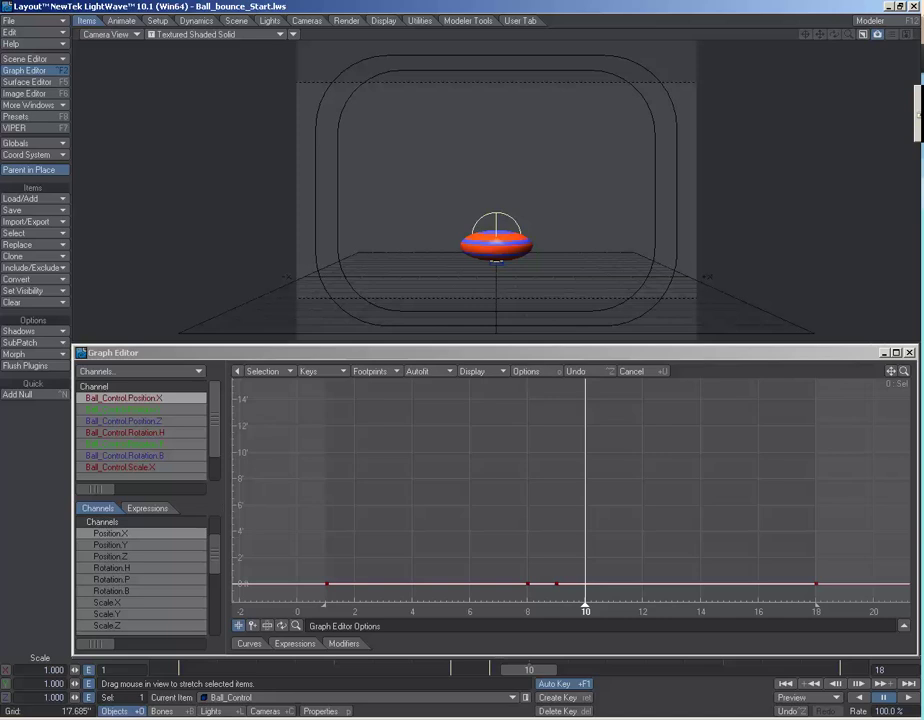
{"action": "key", "text": "Down"}
{"action": "left_click_drag", "start_coordinate": [496, 191], "coordinate": [496, 142]}
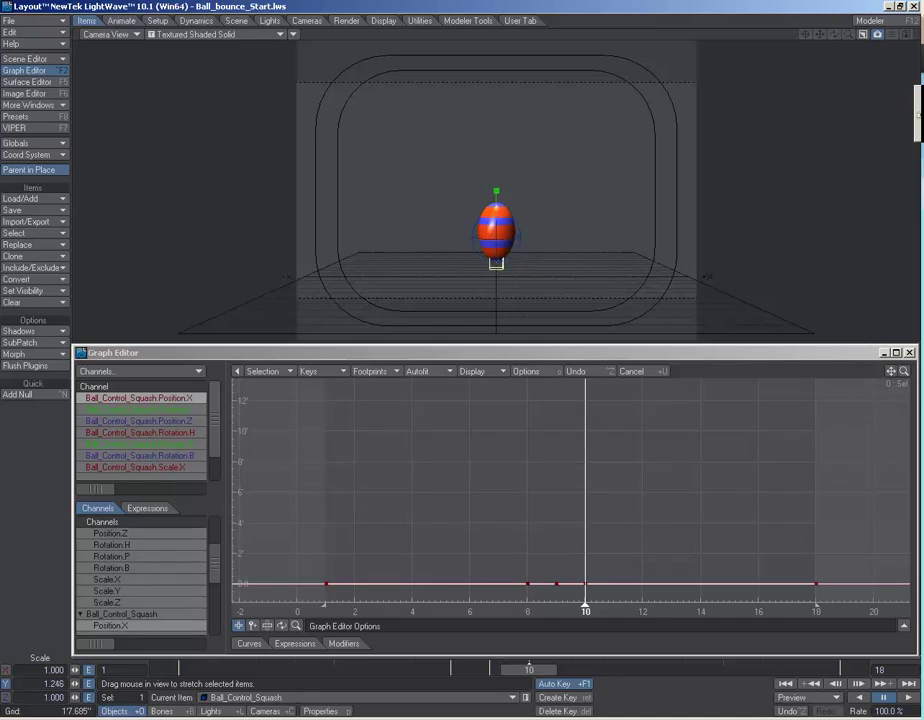
{"action": "key", "text": "t"}
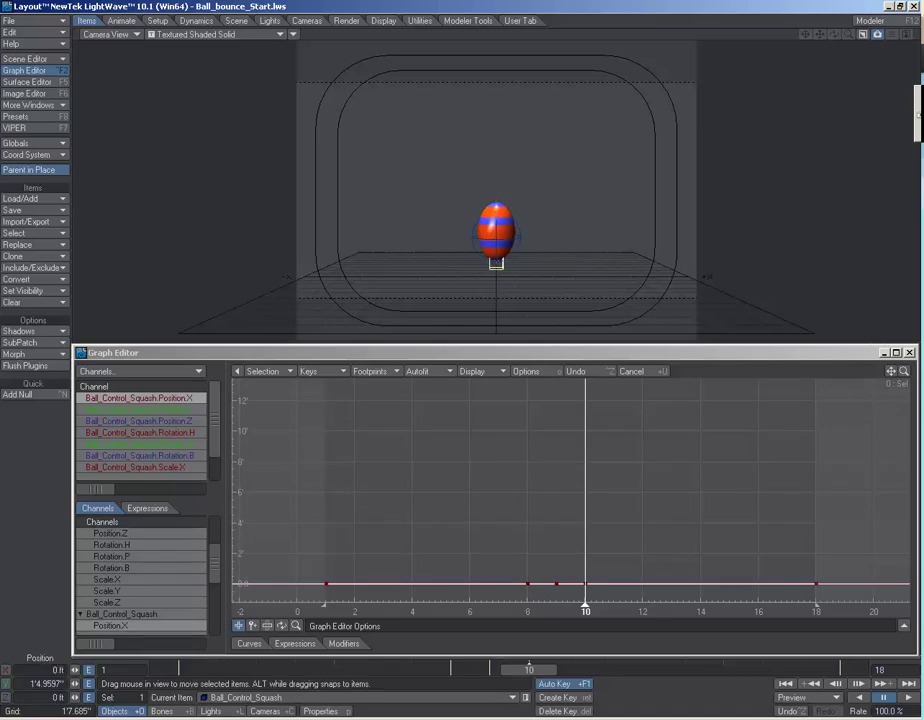
{"action": "key", "text": "Up"}
{"action": "left_click_drag", "start_coordinate": [358, 192], "coordinate": [360, 176]}
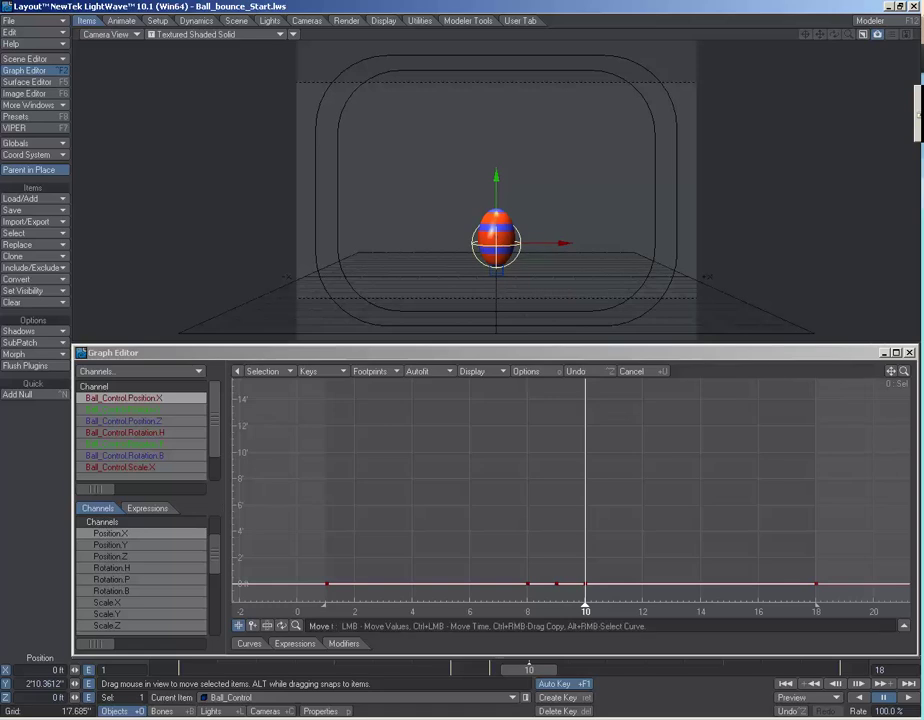
Step: Display Ball_Control's Position.Y curve, and set Ball_Control_Squash's Y scale to 1 at frame 14
{"action": "left_click", "coordinate": [120, 409]}
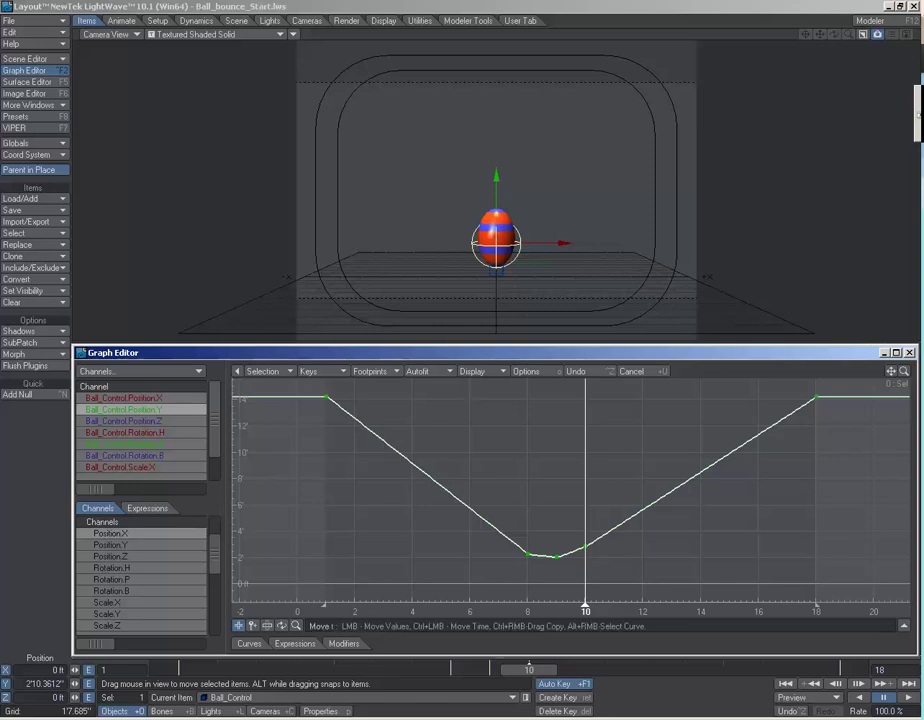
{"action": "left_click_drag", "start_coordinate": [529, 670], "coordinate": [684, 670]}
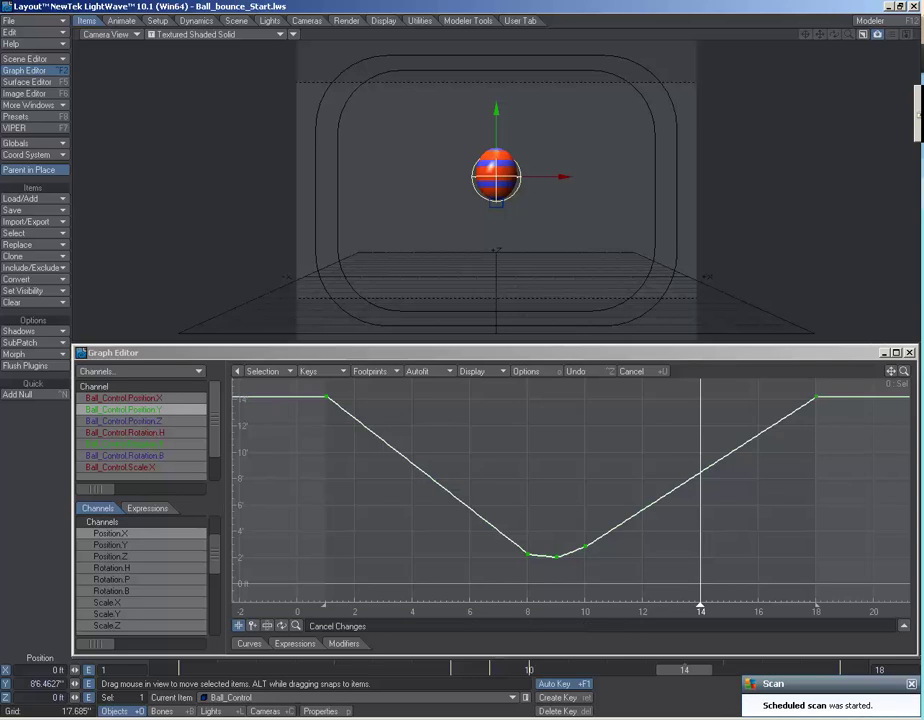
{"action": "left_click", "coordinate": [496, 203]}
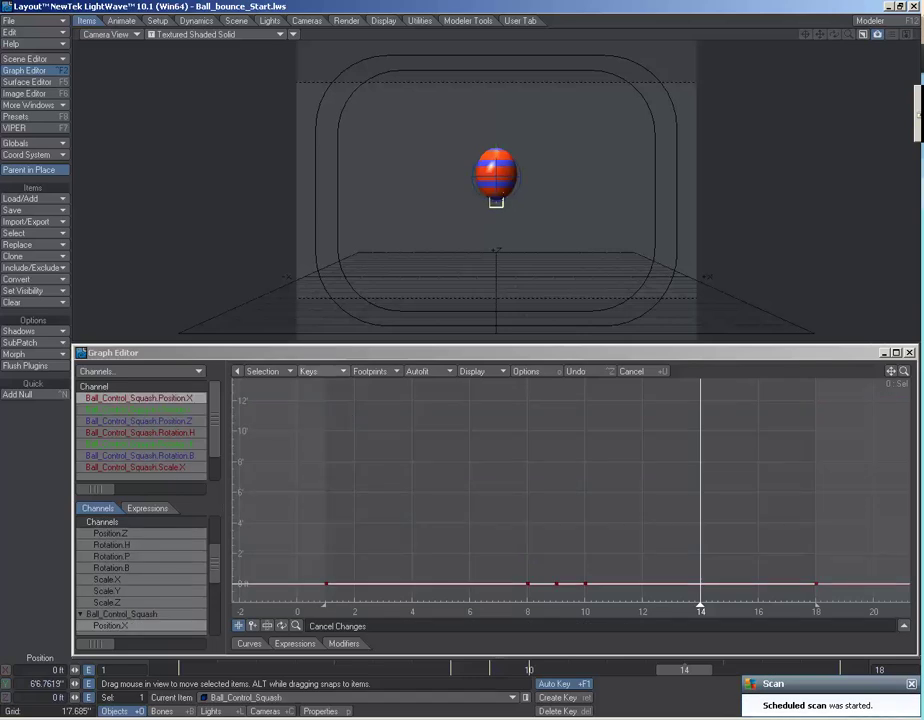
{"action": "key", "text": "shift+h"}
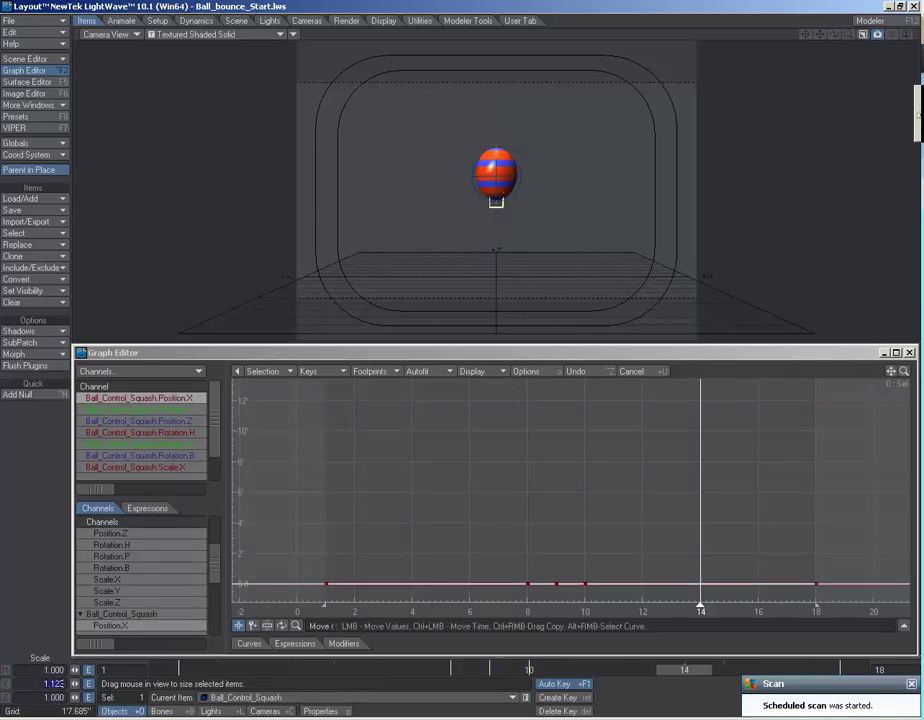
{"action": "type", "text": "1"}
{"action": "key", "text": "Tab"}
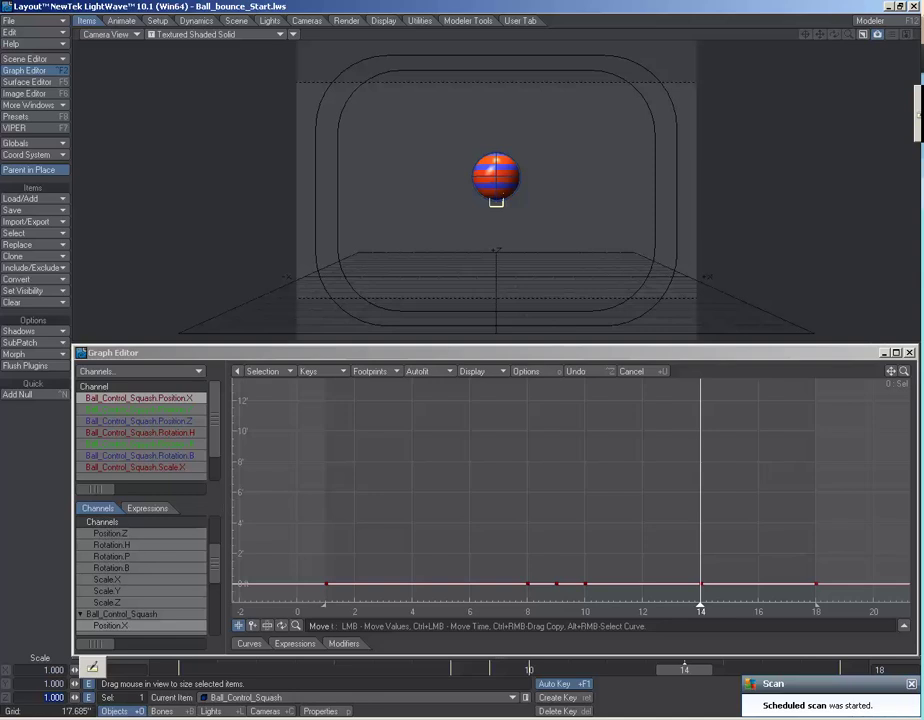
Step: At frame 14, keyframe Ball_Control's scale and raise it to Y about 10'11.75", showing its Position.Y curve
{"action": "key", "text": "Up"}
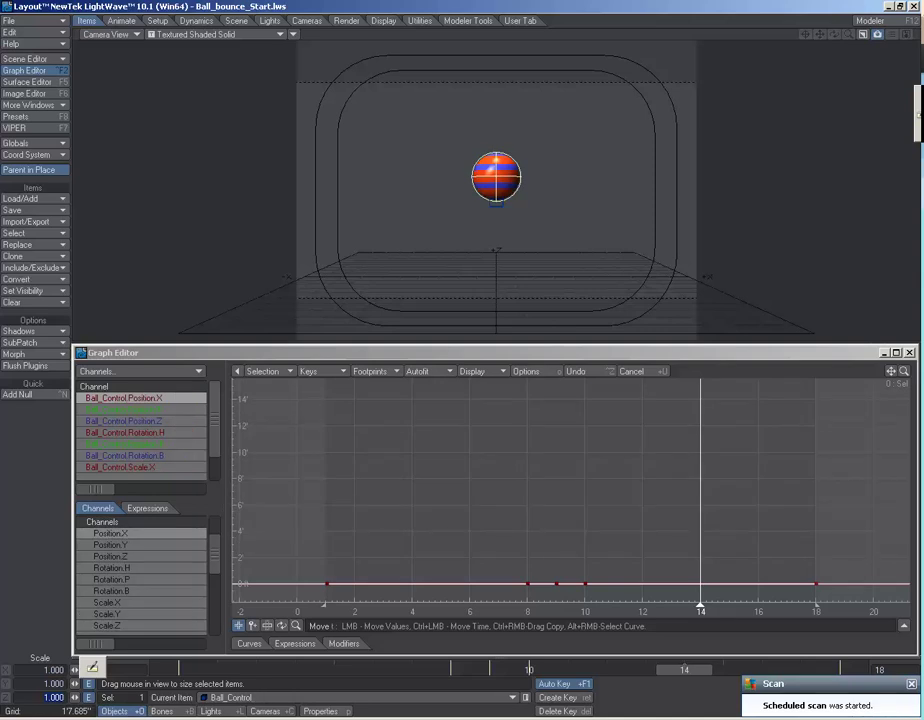
{"action": "type", "text": "1"}
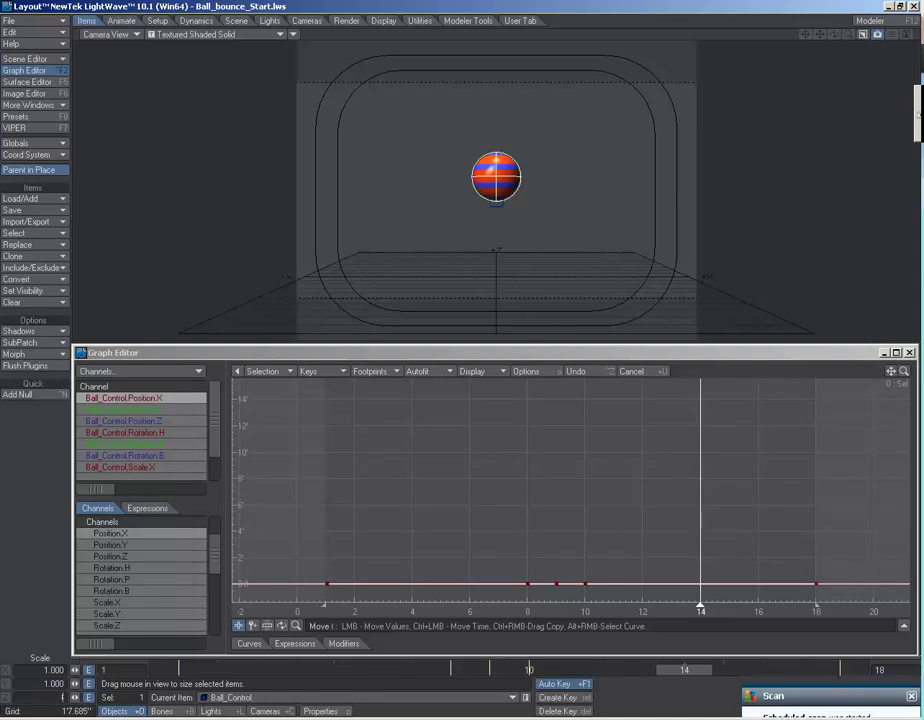
{"action": "key", "text": "Return"}
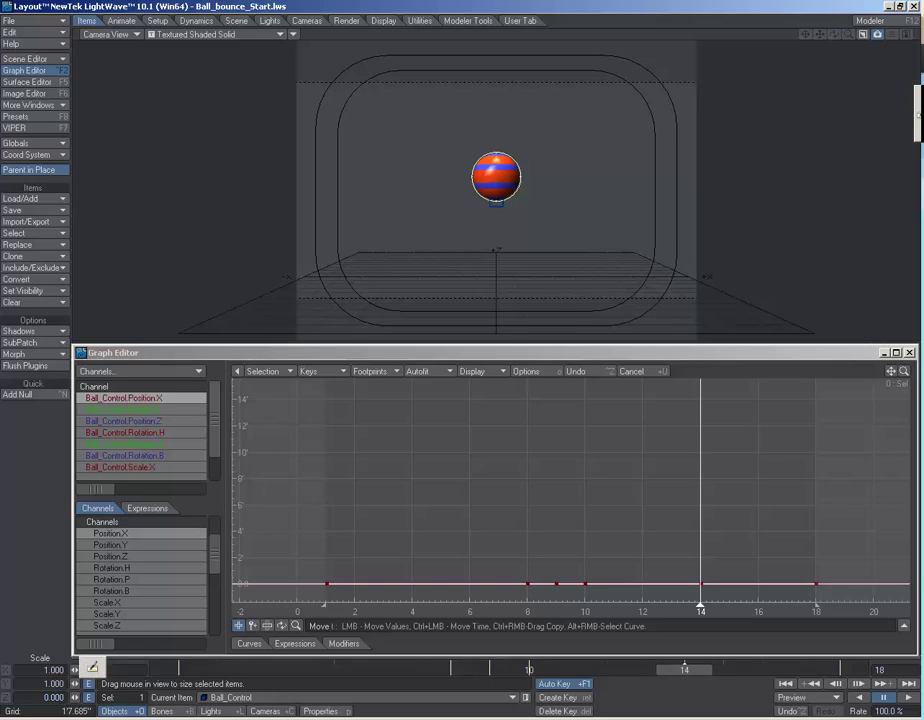
{"action": "key", "text": "t"}
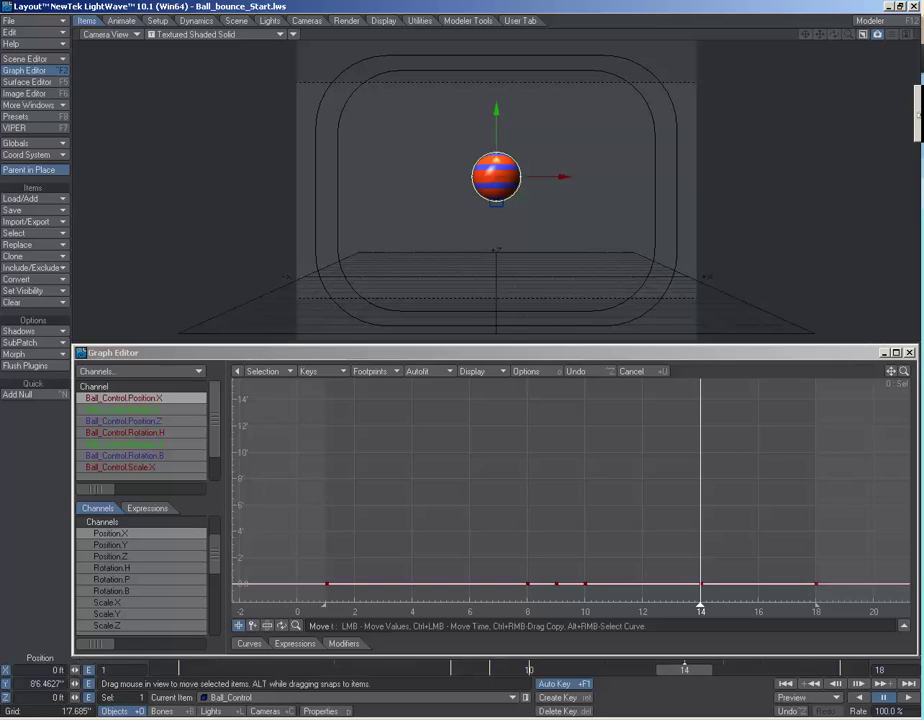
{"action": "left_click_drag", "start_coordinate": [496, 108], "coordinate": [496, 80]}
{"action": "left_click", "coordinate": [124, 410]}
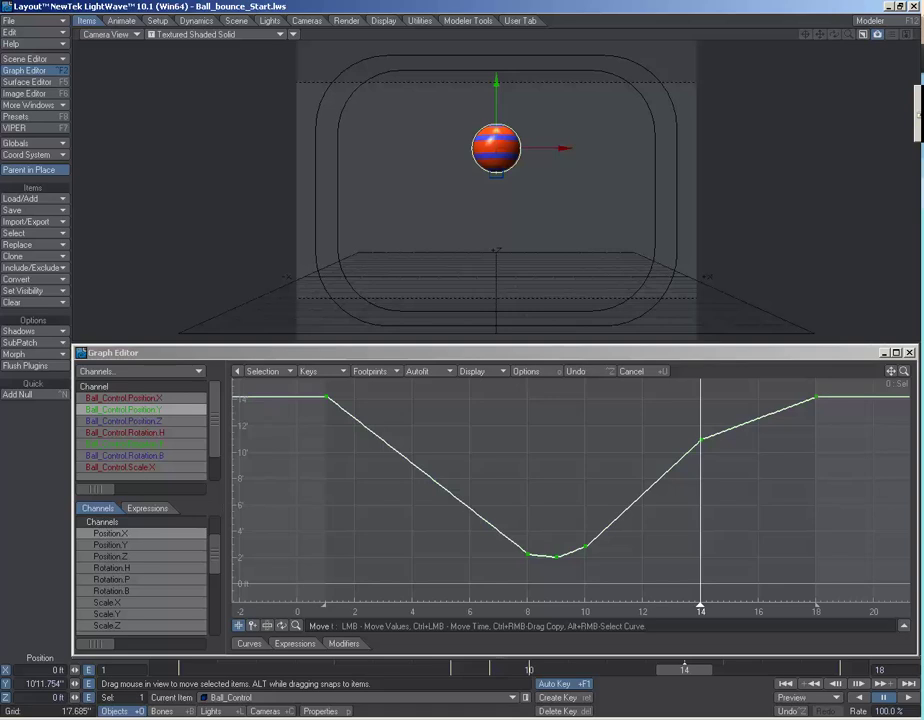
Step: At frame 4, raise Ball_Control to Y about 11'6.3" and set Ball_Control_Squash's Y scale to 1
{"action": "left_click_drag", "start_coordinate": [685, 669], "coordinate": [257, 669]}
{"action": "key", "text": "Right"}
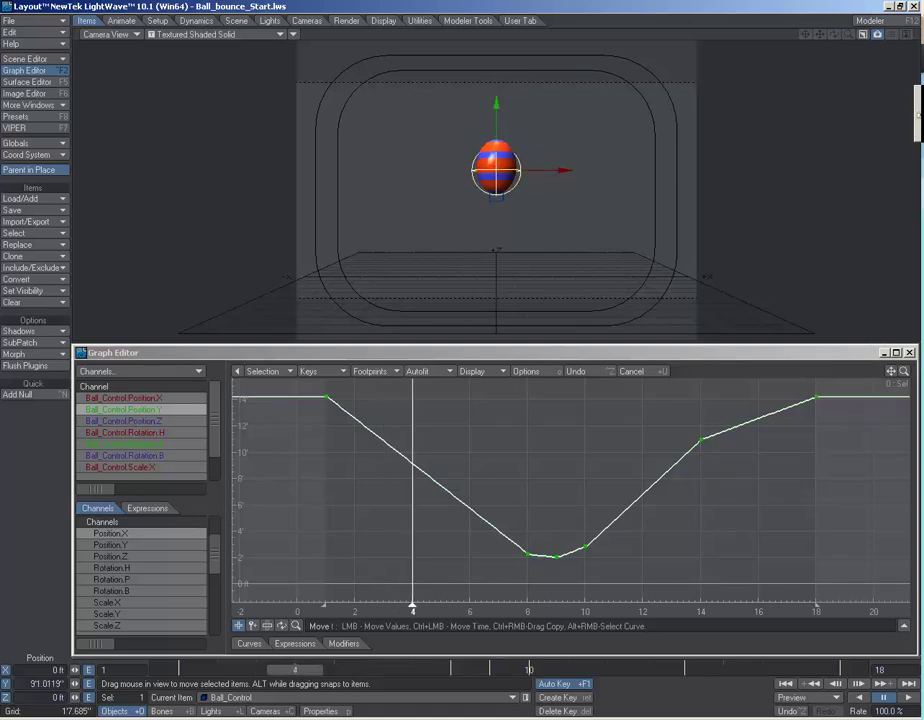
{"action": "left_click_drag", "start_coordinate": [496, 104], "coordinate": [496, 75]}
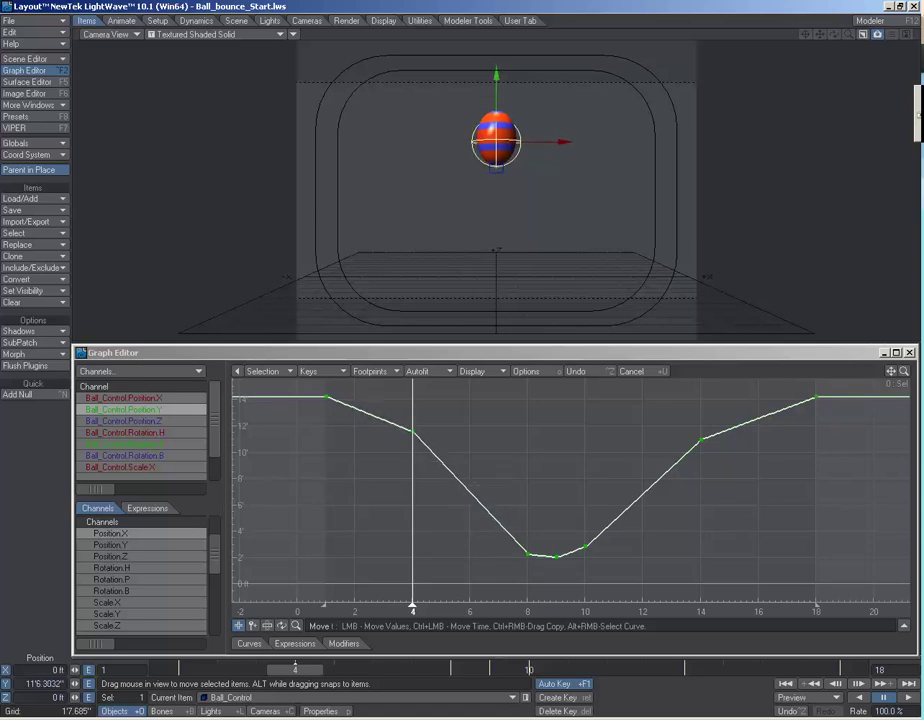
{"action": "key", "text": "Down"}
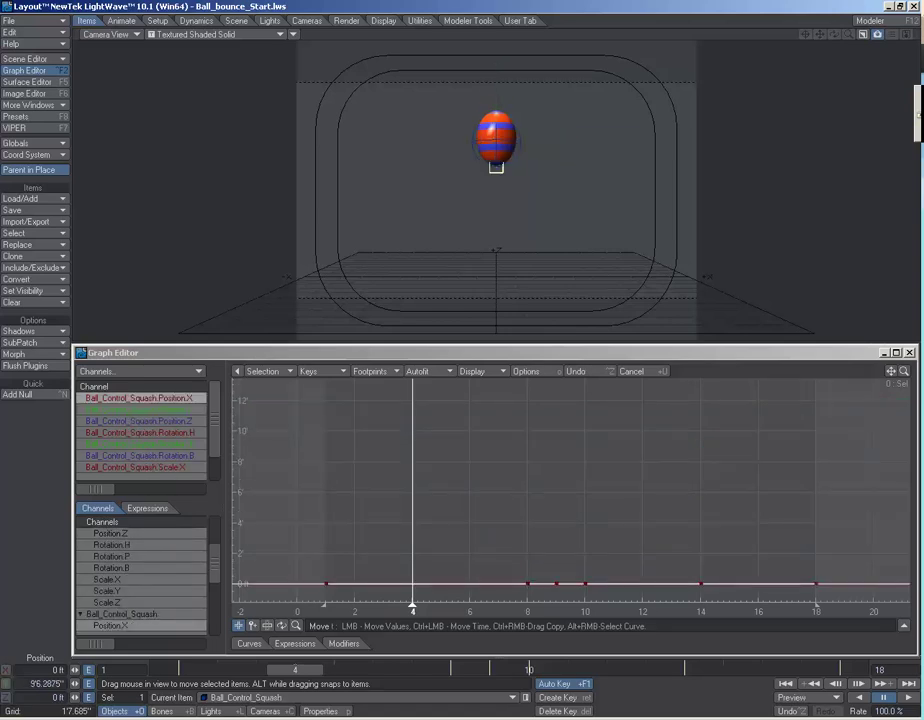
{"action": "key", "text": "shift+h"}
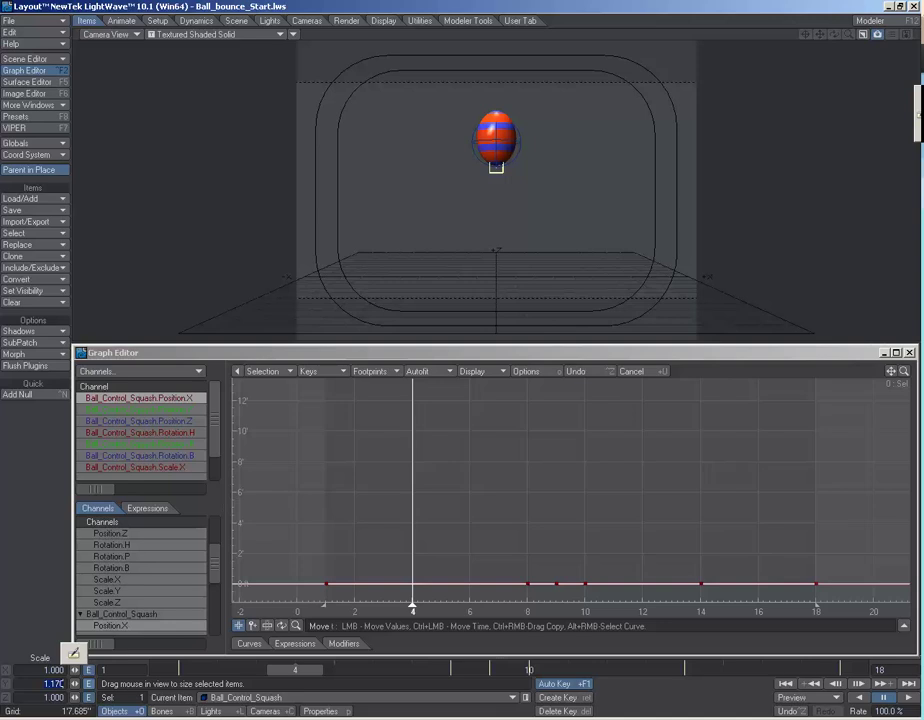
{"action": "type", "text": "1"}
{"action": "key", "text": "Return"}
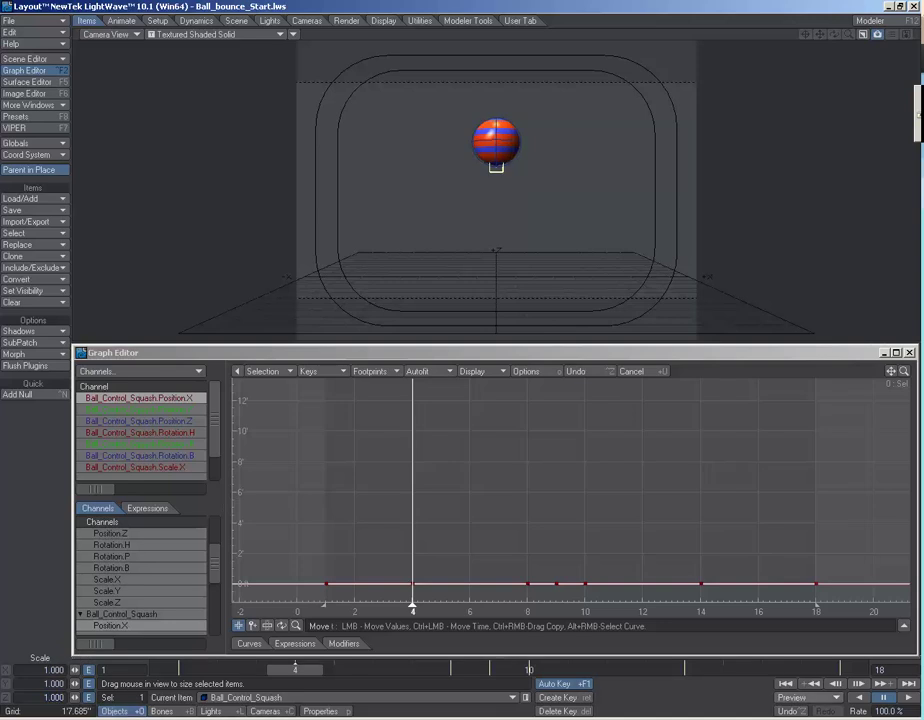
Step: Play back the bounce, and examine Ball_Control's Position.Y curve and the ball's pose from frame 12 back to frame 6
{"action": "left_click", "coordinate": [908, 697]}
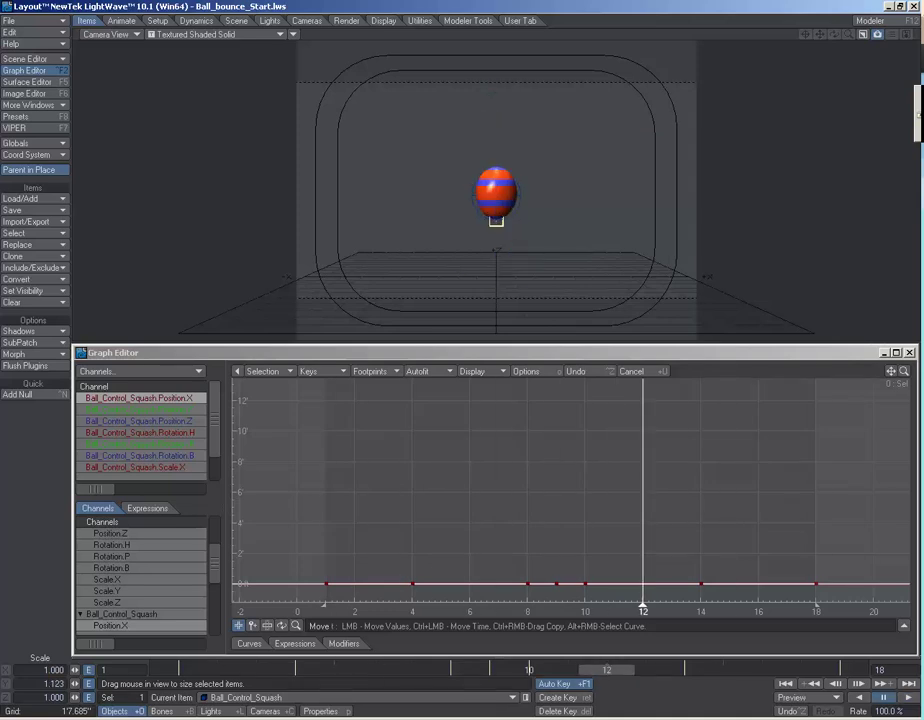
{"action": "key", "text": "Up"}
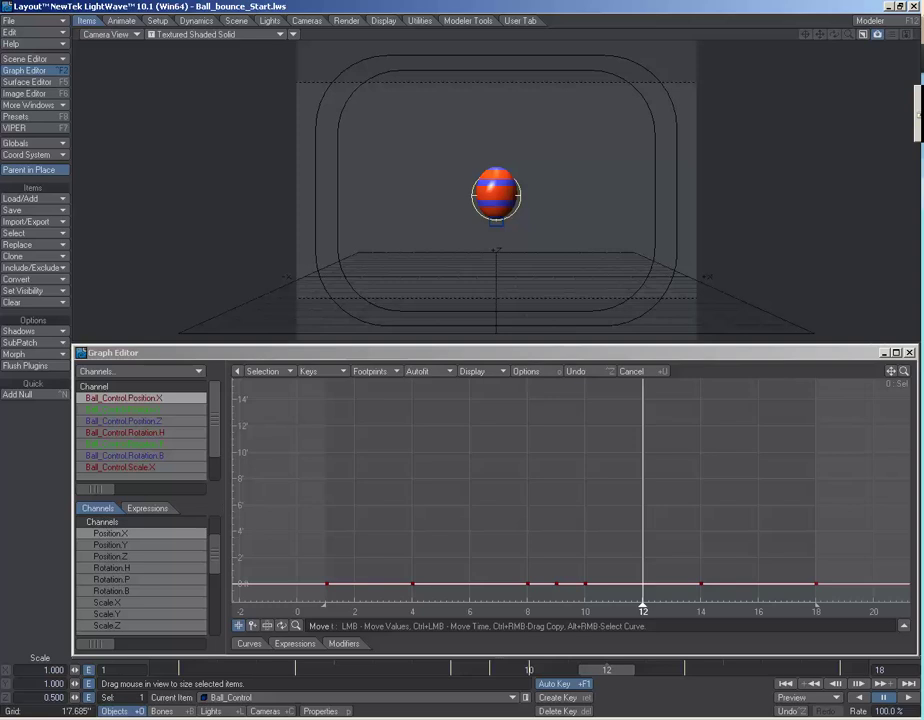
{"action": "left_click", "coordinate": [123, 409]}
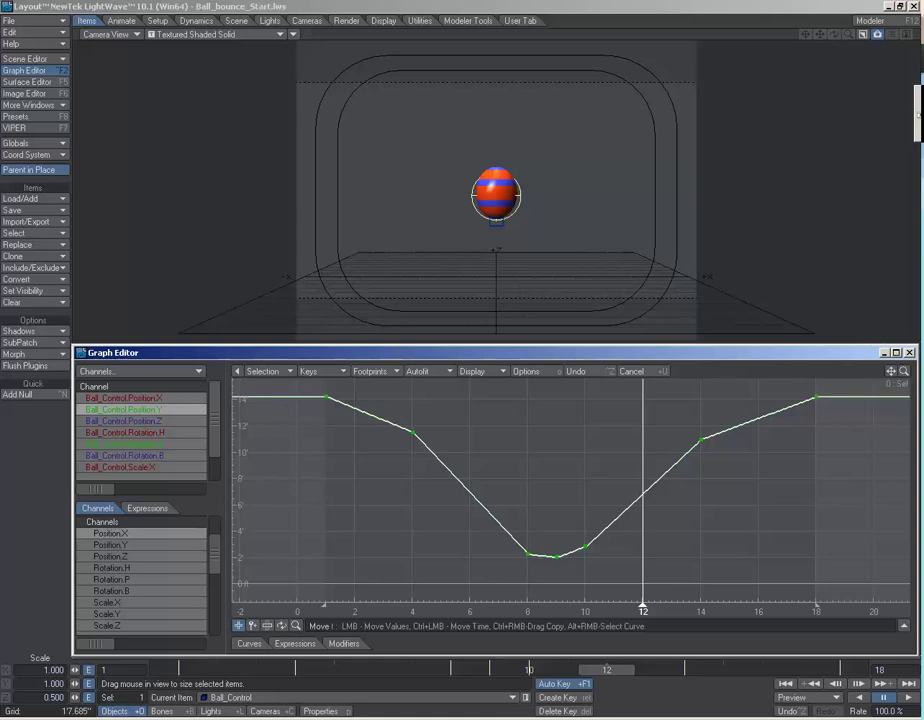
{"action": "key", "text": "Left"}
{"action": "key", "text": "Left"}
{"action": "key", "text": "Left"}
{"action": "key", "text": "Left"}
{"action": "key", "text": "Left"}
{"action": "key", "text": "Left"}
{"action": "key", "text": "Left"}
{"action": "key", "text": "Left"}
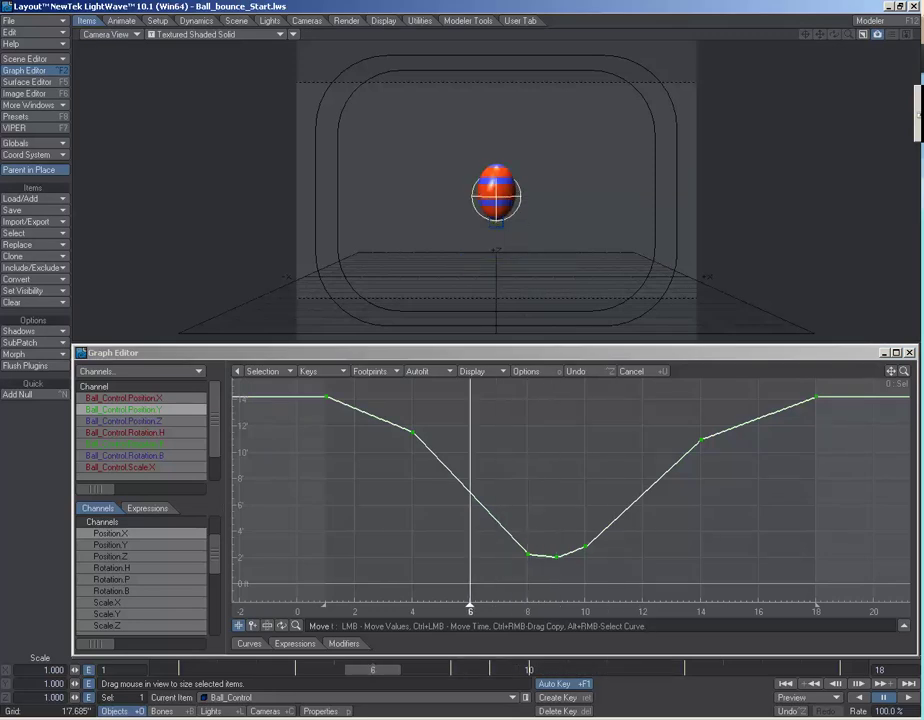
Step: Raise Ball_Control slightly at frames 2 and 3, reaching Y about 12'11.8" at frame 3
{"action": "key", "text": "Left"}
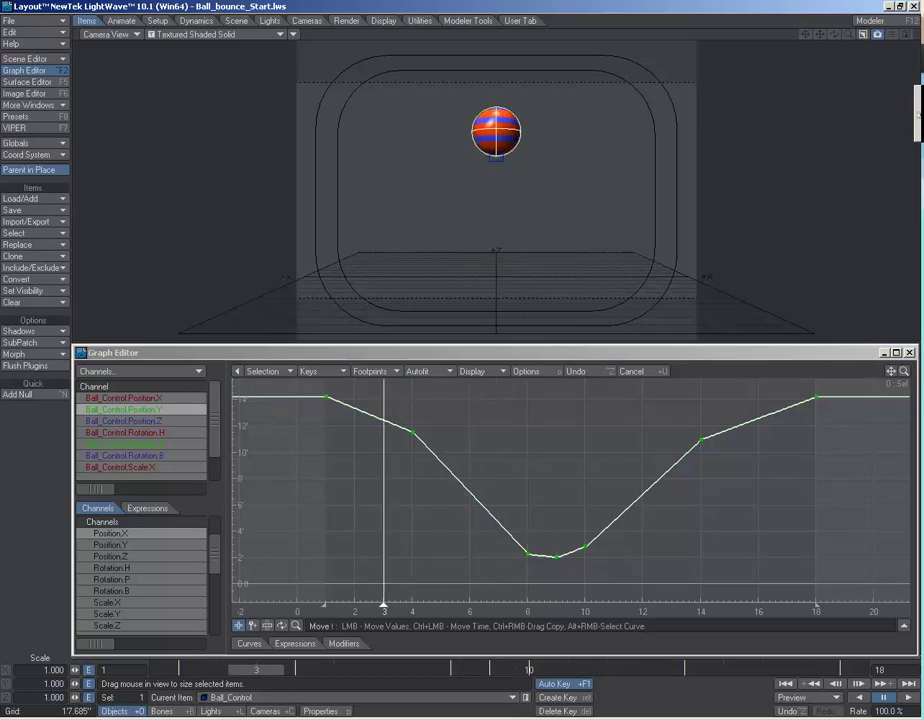
{"action": "key", "text": "t"}
{"action": "key", "text": "Left"}
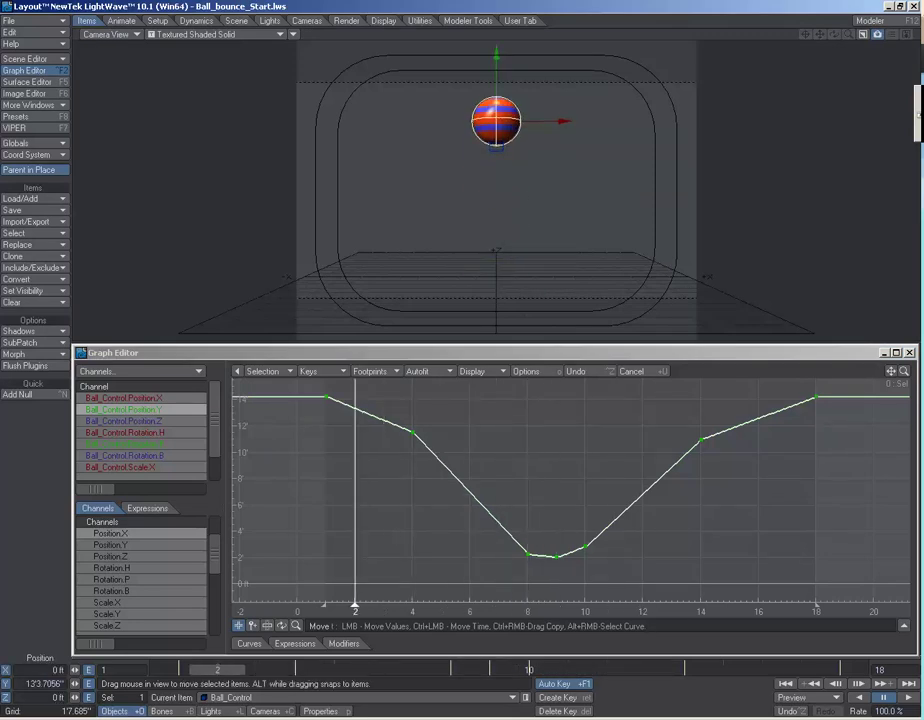
{"action": "left_click_drag", "start_coordinate": [496, 53], "coordinate": [496, 58]}
{"action": "key", "text": "Right"}
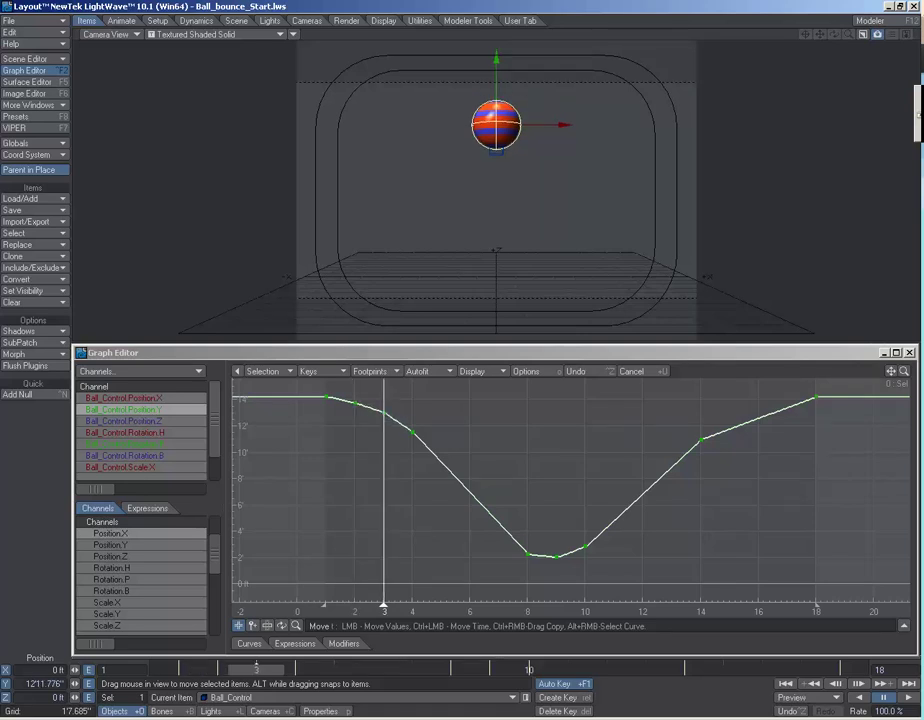
Step: Raise Ball_Control to Y about 7'7" at frame 6, and add a Y position key of about 9.8' at frame 5
{"action": "key", "text": "Right"}
{"action": "key", "text": "Right"}
{"action": "key", "text": "Right"}
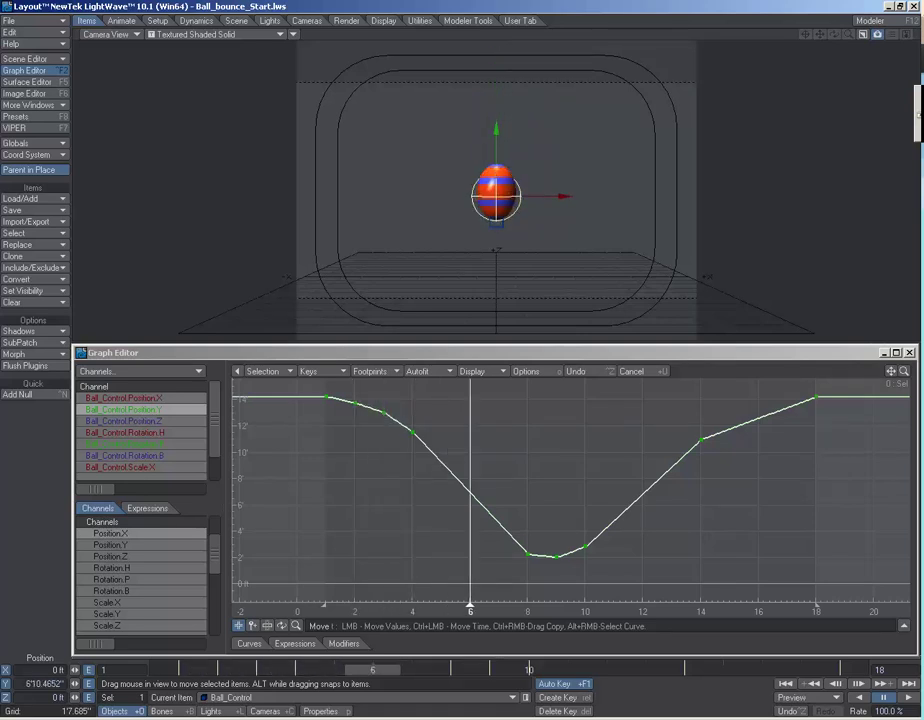
{"action": "left_click_drag", "start_coordinate": [496, 128], "coordinate": [496, 95]}
{"action": "key", "text": "Left"}
Step: Raise Ball_Control to Y about 11.8' at frame 4 and about 5.1' at frame 7
{"action": "key", "text": "Left"}
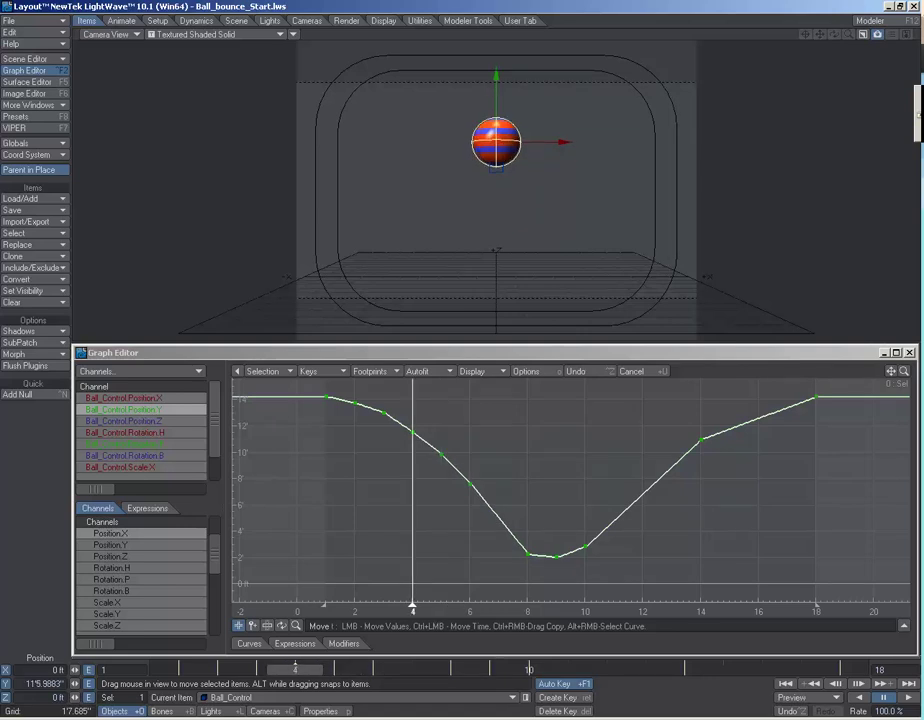
{"action": "left_click_drag", "start_coordinate": [360, 116], "coordinate": [360, 110]}
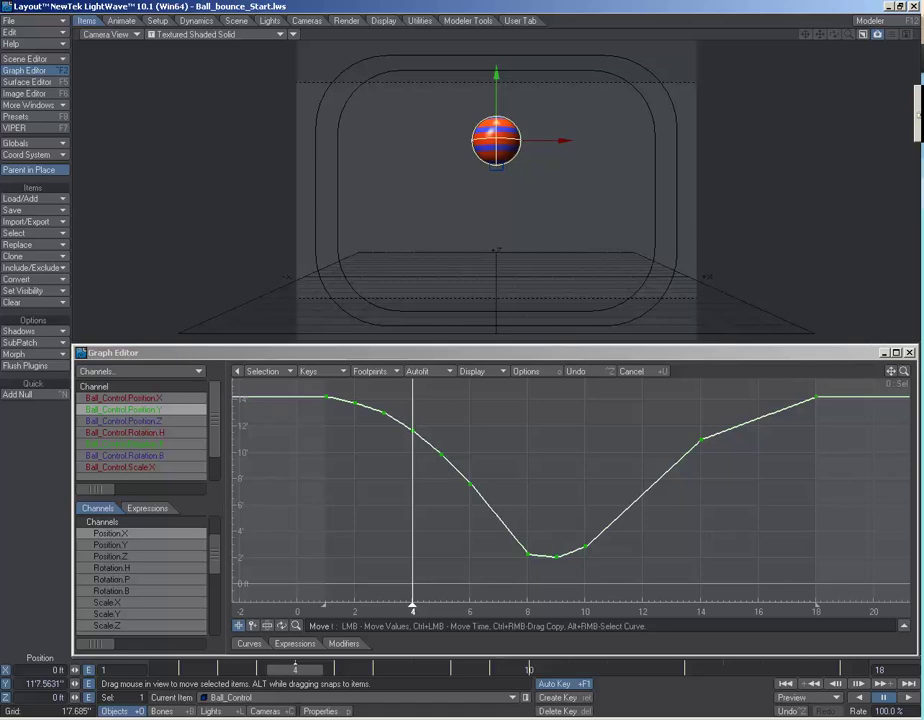
{"action": "key", "text": "Right"}
{"action": "key", "text": "Right"}
{"action": "key", "text": "Right"}
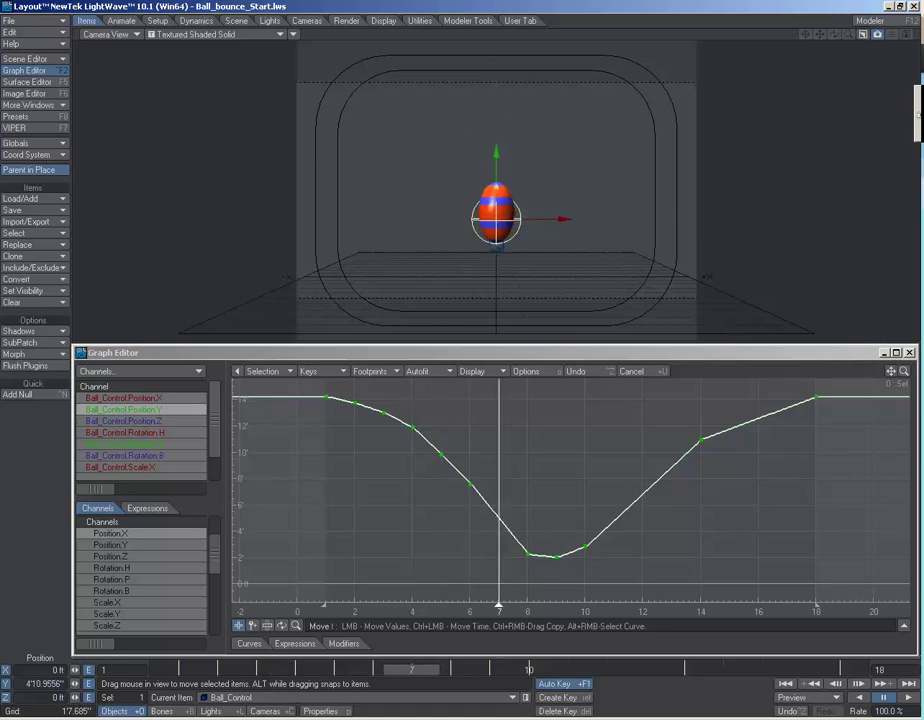
{"action": "left_click_drag", "start_coordinate": [496, 152], "coordinate": [496, 149]}
{"action": "key", "text": "Left"}
{"action": "key", "text": "Left"}
{"action": "key", "text": "Left"}
{"action": "key", "text": "Right"}
{"action": "key", "text": "Right"}
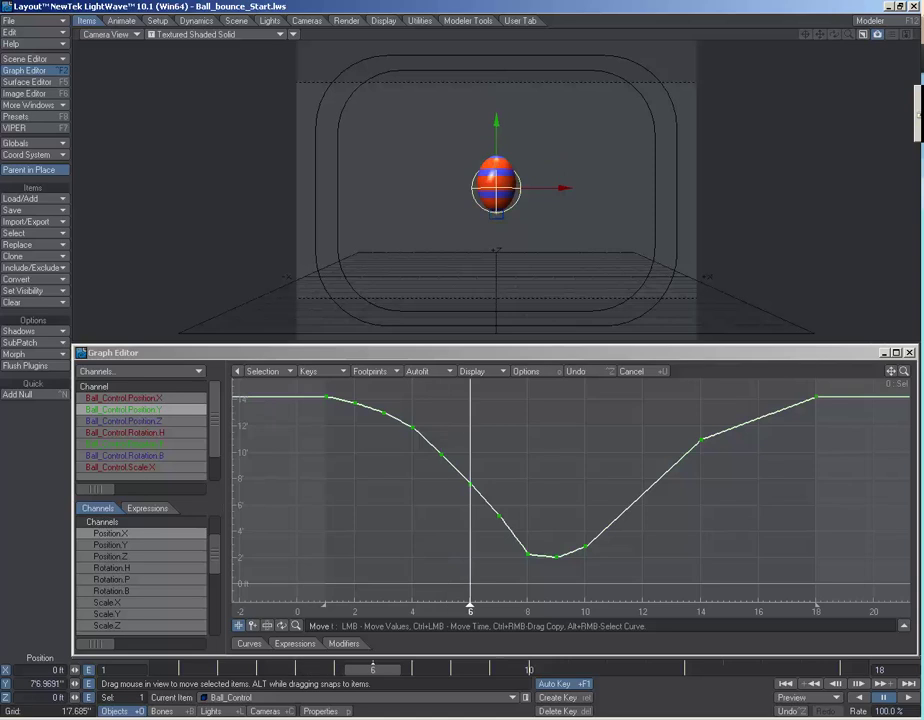
Step: At frame 16, raise Ball_Control to Y about 13'1"
{"action": "key", "text": "Right"}
{"action": "key", "text": "Right"}
{"action": "key", "text": "Right"}
{"action": "key", "text": "Right"}
{"action": "key", "text": "Right"}
{"action": "key", "text": "Right"}
{"action": "key", "text": "Right"}
{"action": "key", "text": "Right"}
{"action": "key", "text": "Right"}
{"action": "key", "text": "Right"}
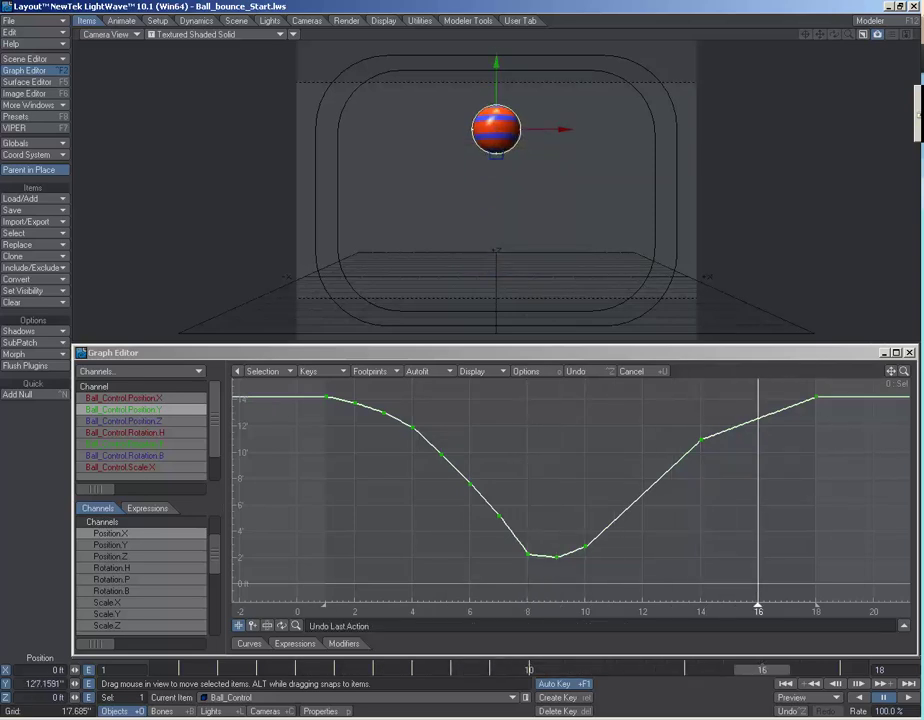
{"action": "left_click_drag", "start_coordinate": [496, 63], "coordinate": [496, 57]}
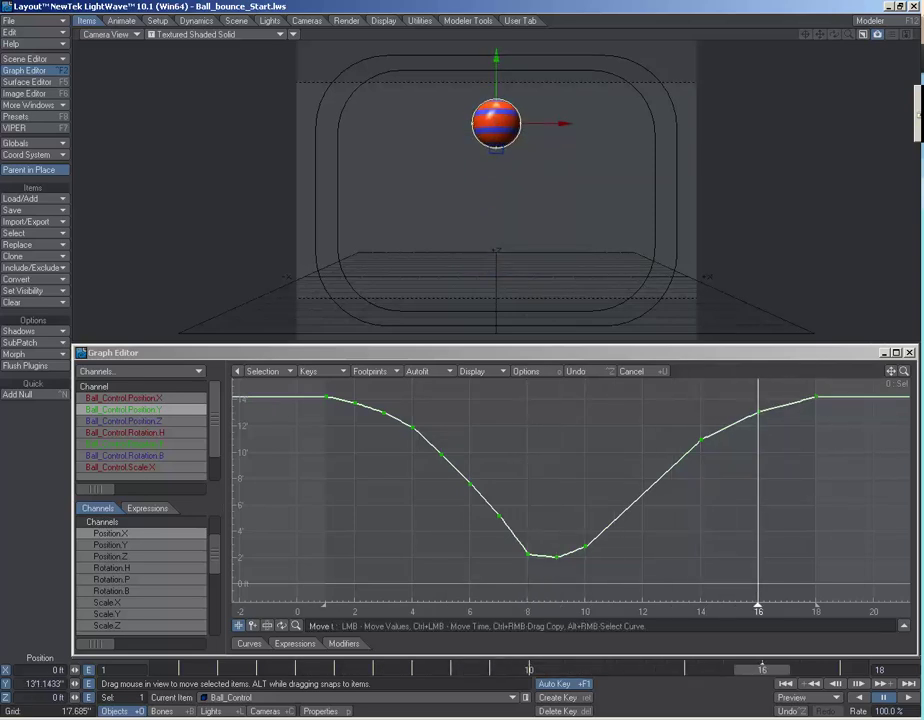
Step: Nudge Ball_Control slightly higher at frame 16, and raise it to Y about 13.8' at frame 17
{"action": "key", "text": "Left"}
{"action": "key", "text": "Left"}
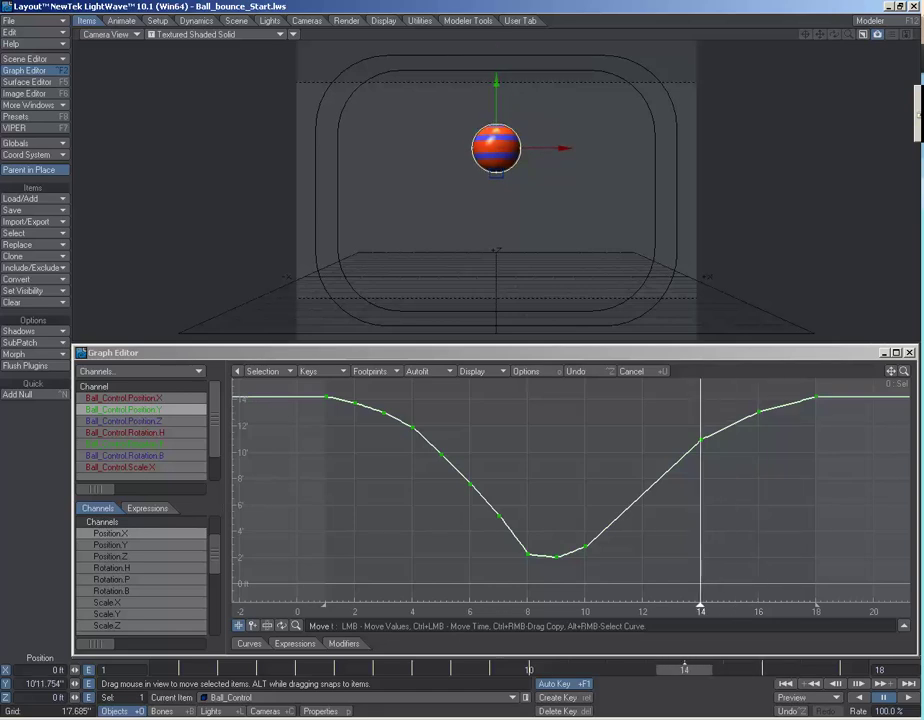
{"action": "key", "text": "Right"}
{"action": "key", "text": "Right"}
{"action": "key", "text": "Right"}
{"action": "key", "text": "Right"}
{"action": "key", "text": "Left"}
{"action": "key", "text": "Left"}
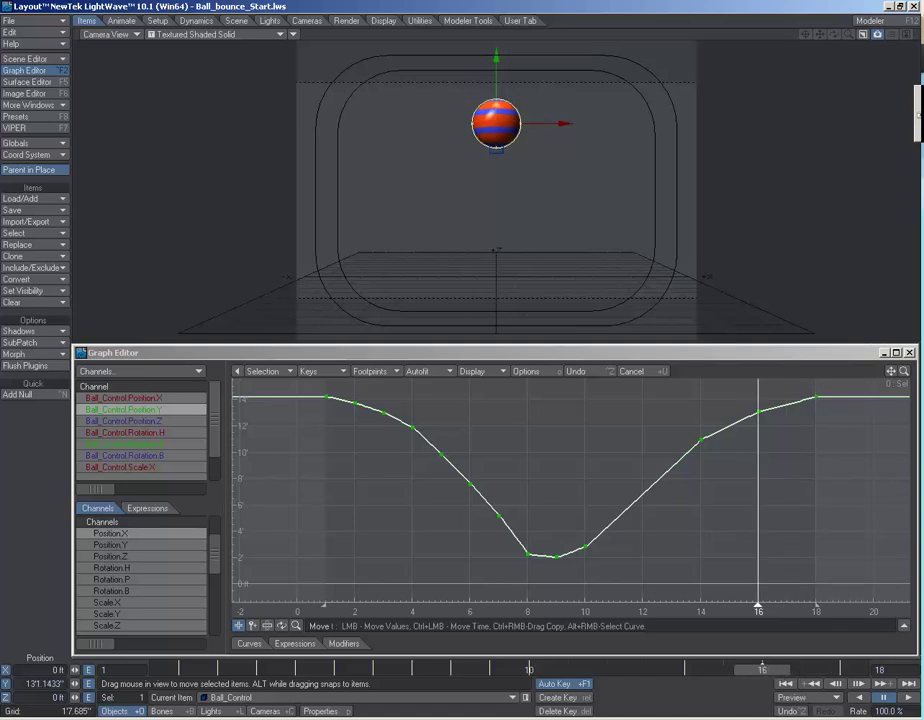
{"action": "key", "text": "Right"}
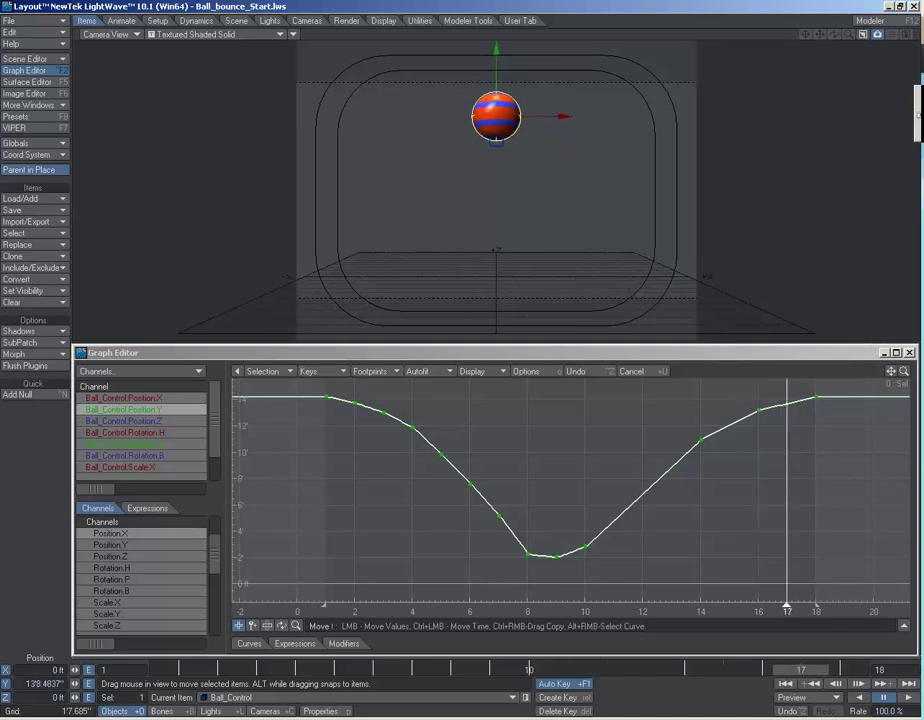
Step: At frame 15, raise Ball_Control to Y about 12'4.9"
{"action": "key", "text": "Left"}
{"action": "key", "text": "Left"}
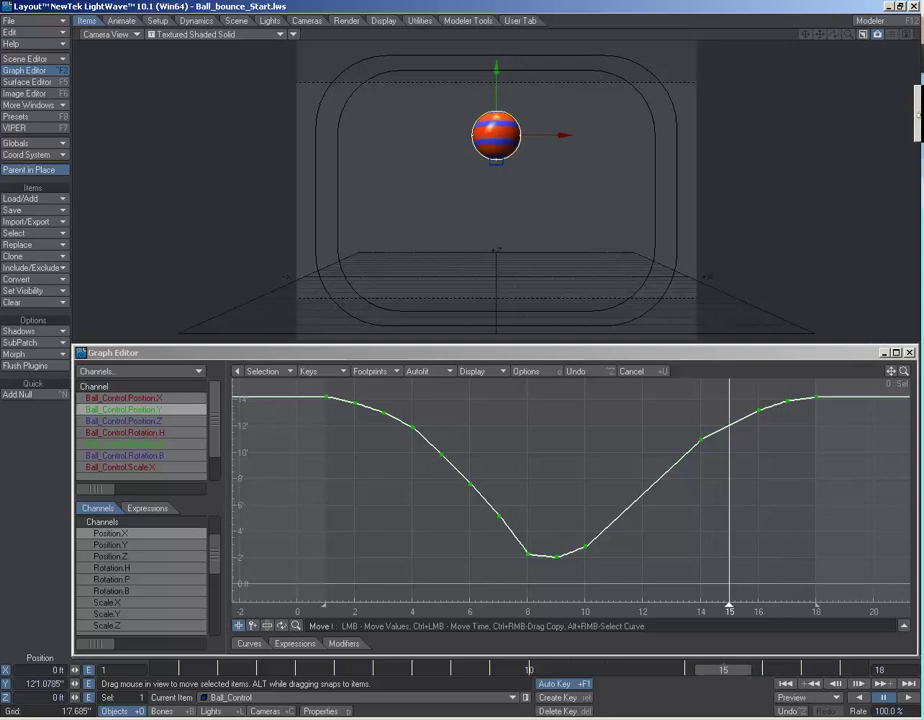
{"action": "left_click_drag", "start_coordinate": [496, 70], "coordinate": [496, 66]}
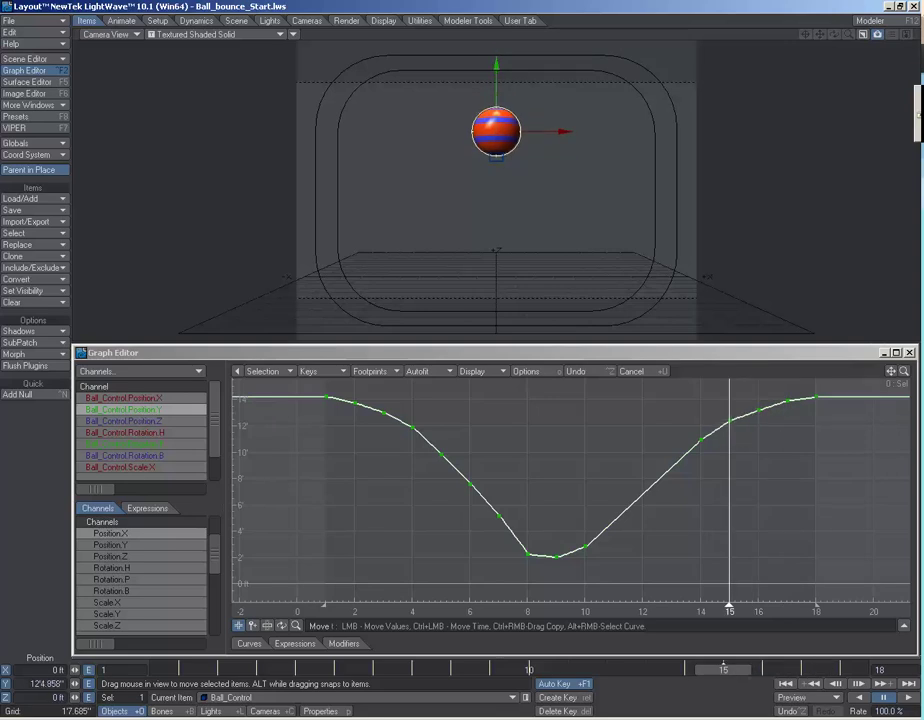
Step: Raise Ball_Control to Y about 7.4' at frame 12 and about 9.4' at frame 13
{"action": "key", "text": "Left"}
{"action": "key", "text": "Left"}
{"action": "key", "text": "Left"}
{"action": "key", "text": "Left"}
{"action": "key", "text": "Left"}
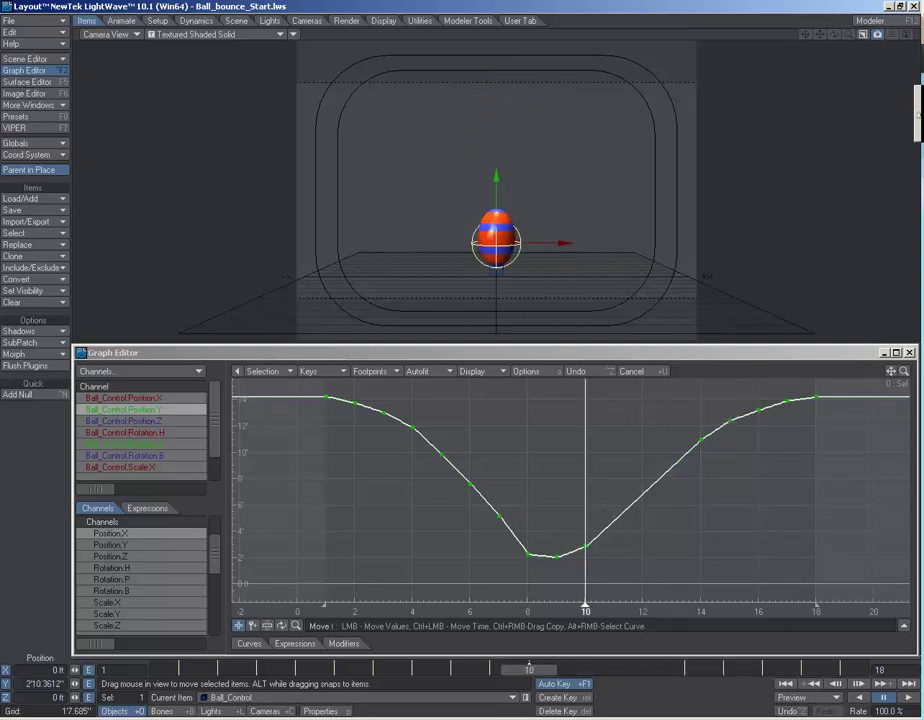
{"action": "key", "text": "Right"}
{"action": "key", "text": "Right"}
{"action": "key", "text": "Right"}
{"action": "key", "text": "Right"}
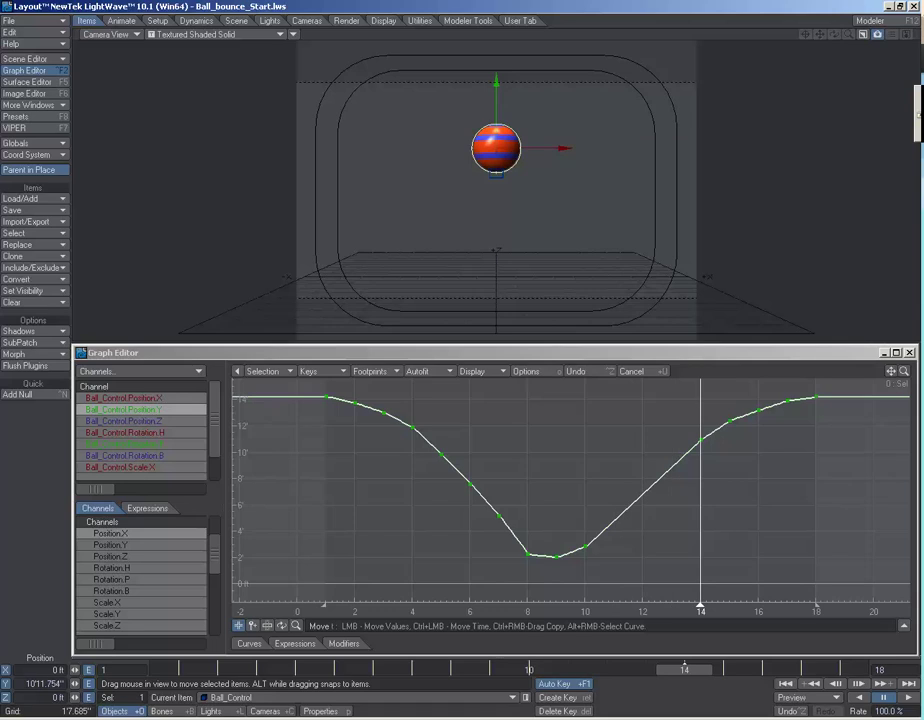
{"action": "key", "text": "Left"}
{"action": "key", "text": "Left"}
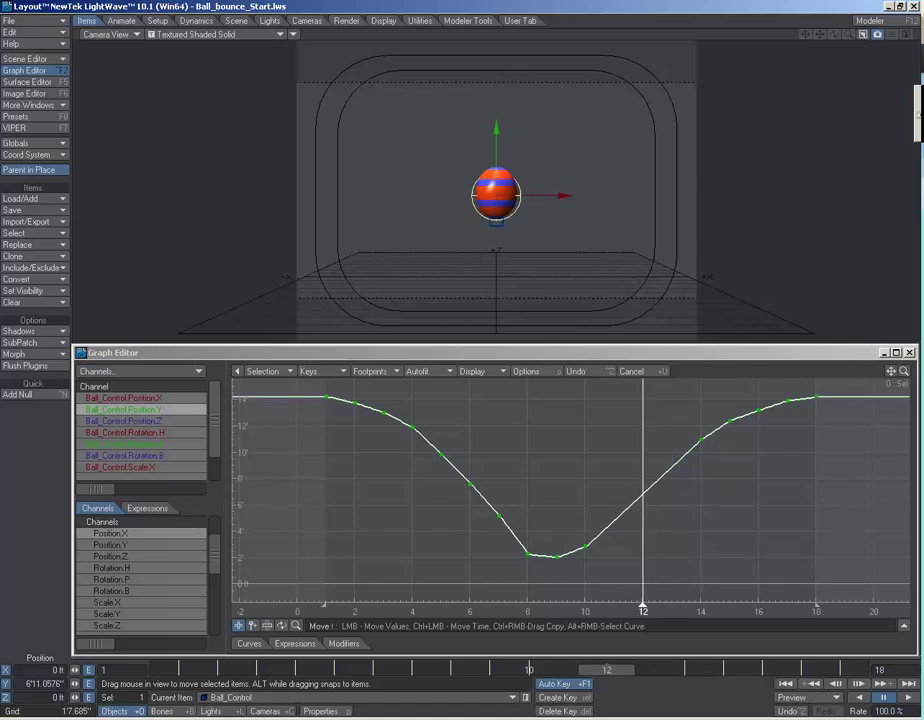
{"action": "key", "text": "Right"}
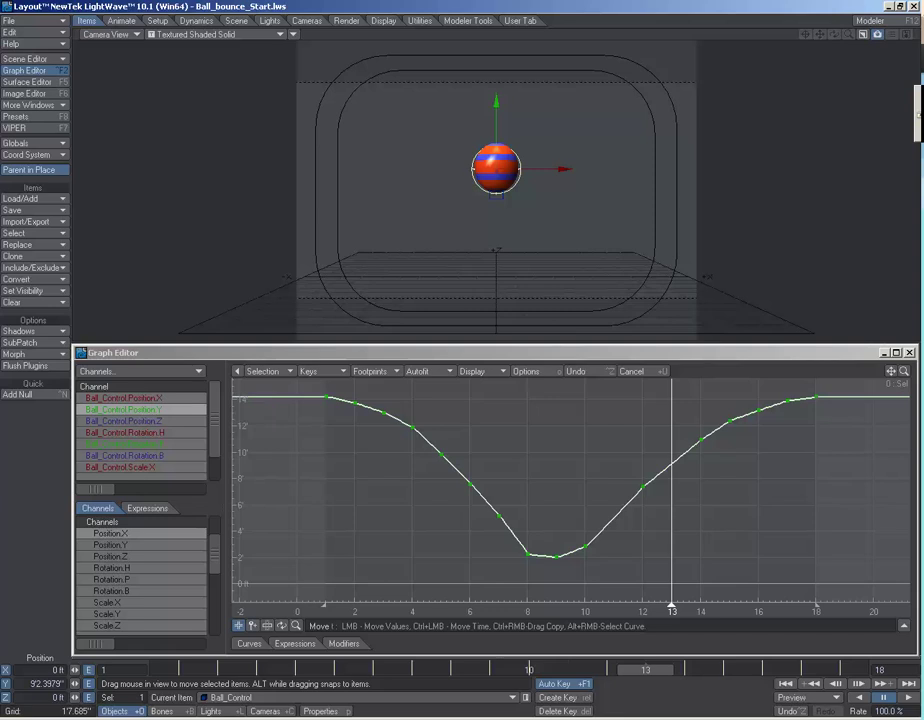
Step: At frame 11, raise Ball_Control to Y about 5.3', and check the ball's poses around the impact
{"action": "key", "text": "Left"}
{"action": "key", "text": "Left"}
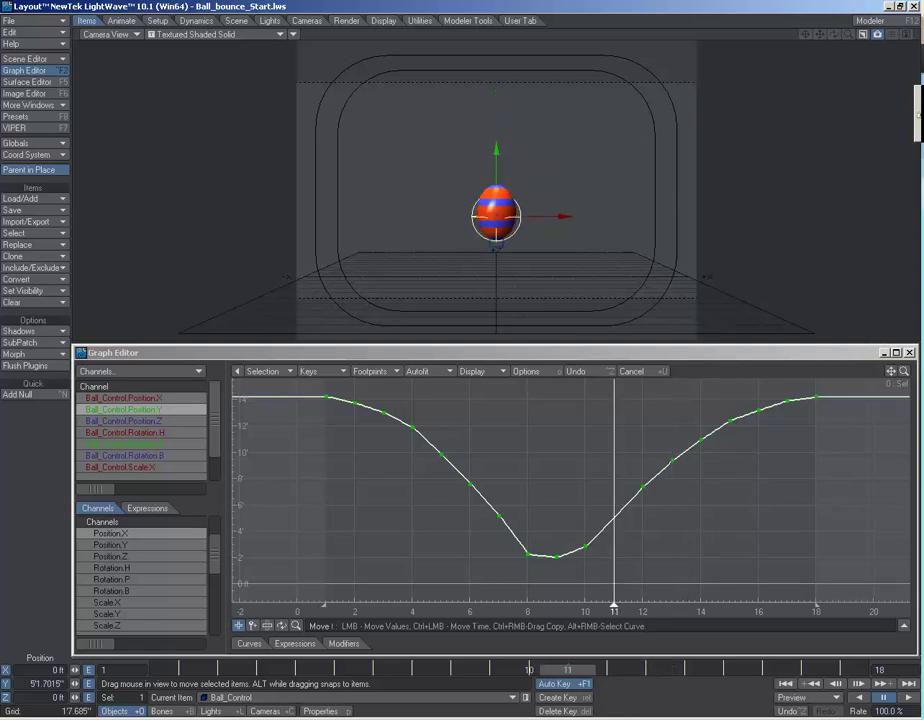
{"action": "key", "text": "Left"}
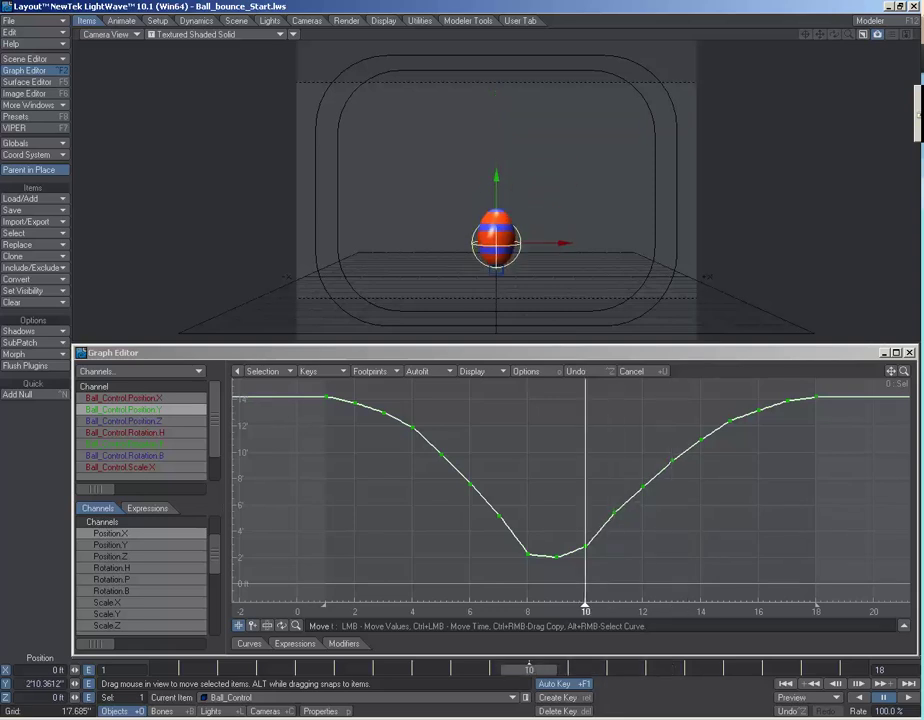
{"action": "key", "text": "Left"}
{"action": "key", "text": "Left"}
{"action": "key", "text": "Right"}
{"action": "key", "text": "Right"}
Step: Display Ball_Control_Squash's Scale.Y curve, and stretch the null to a Y scale of about 1.323 at frame 10
{"action": "key", "text": "Down"}
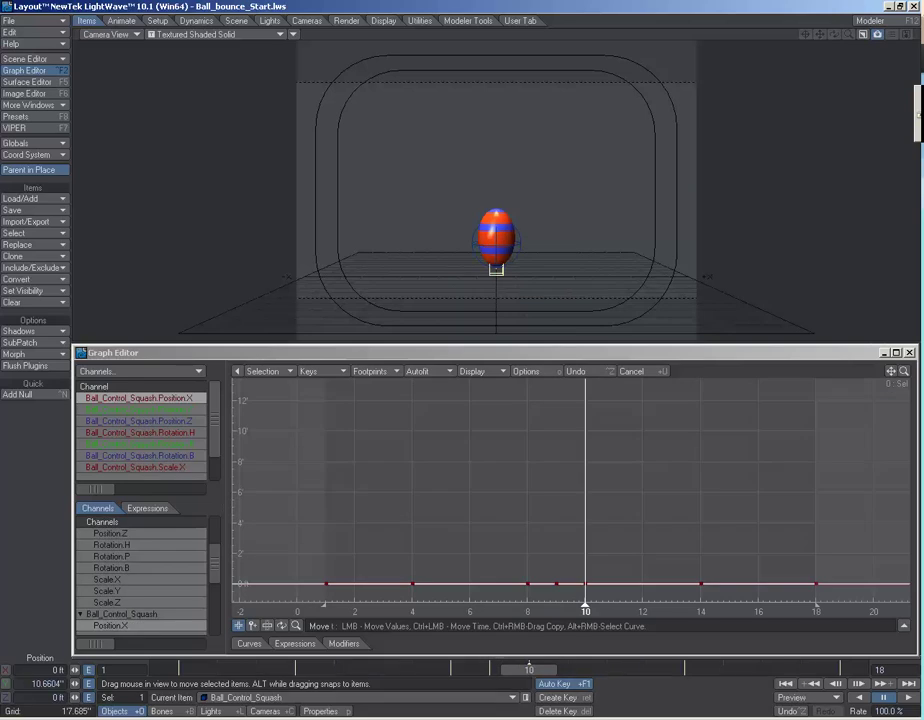
{"action": "left_click_drag", "start_coordinate": [214, 420], "coordinate": [214, 445]}
{"action": "left_click", "coordinate": [136, 456]}
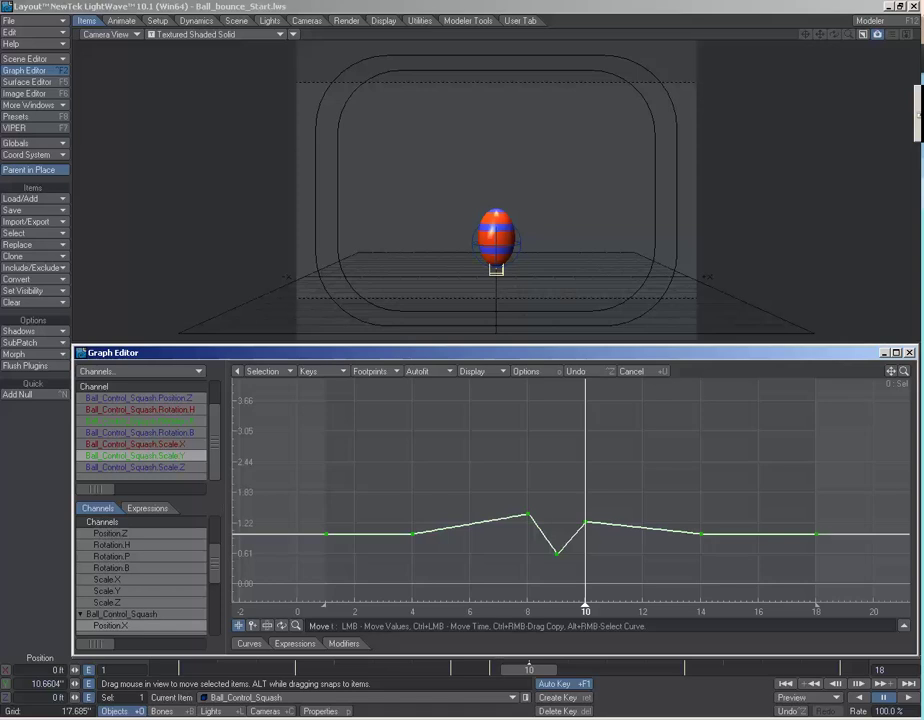
{"action": "key", "text": "h"}
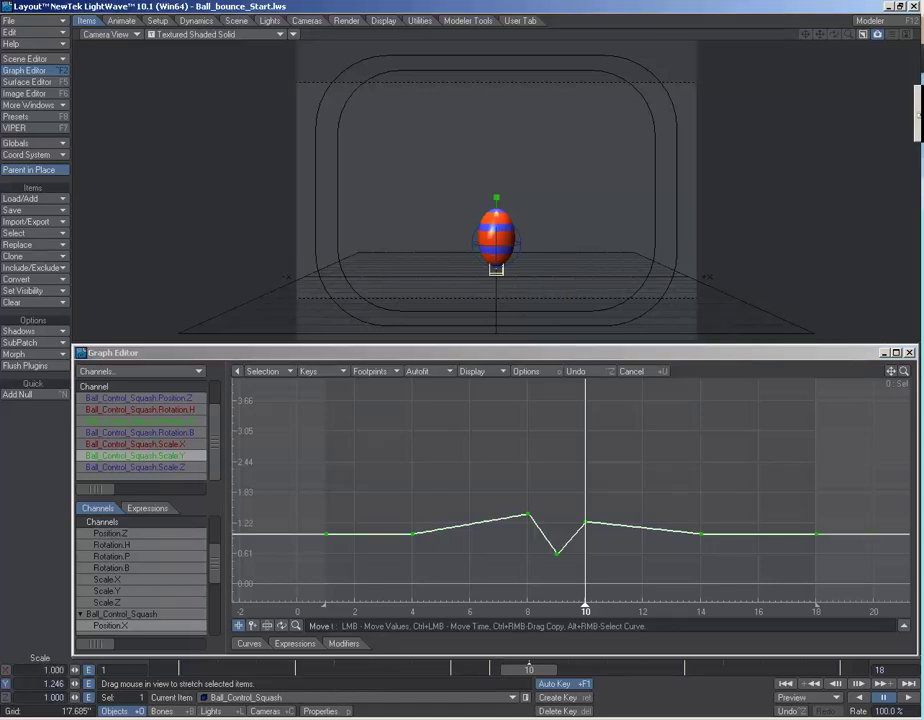
{"action": "left_click_drag", "start_coordinate": [496, 190], "coordinate": [496, 182]}
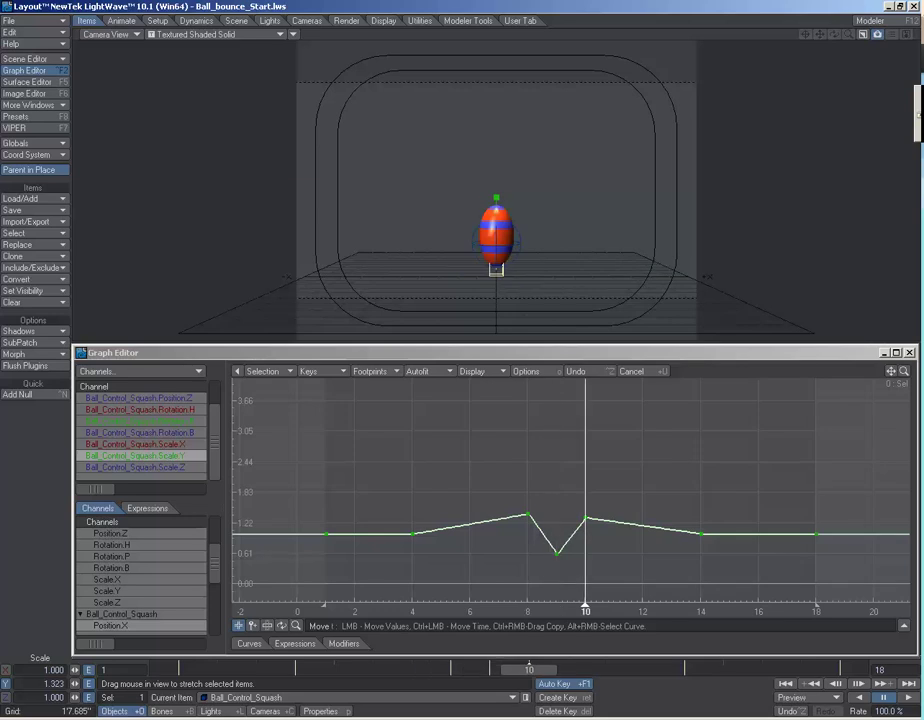
Step: Reduce Ball_Control_Squash's Y scale to about 1.1 at frame 12 and 1.023 at frame 13
{"action": "key", "text": "Right"}
{"action": "key", "text": "Right"}
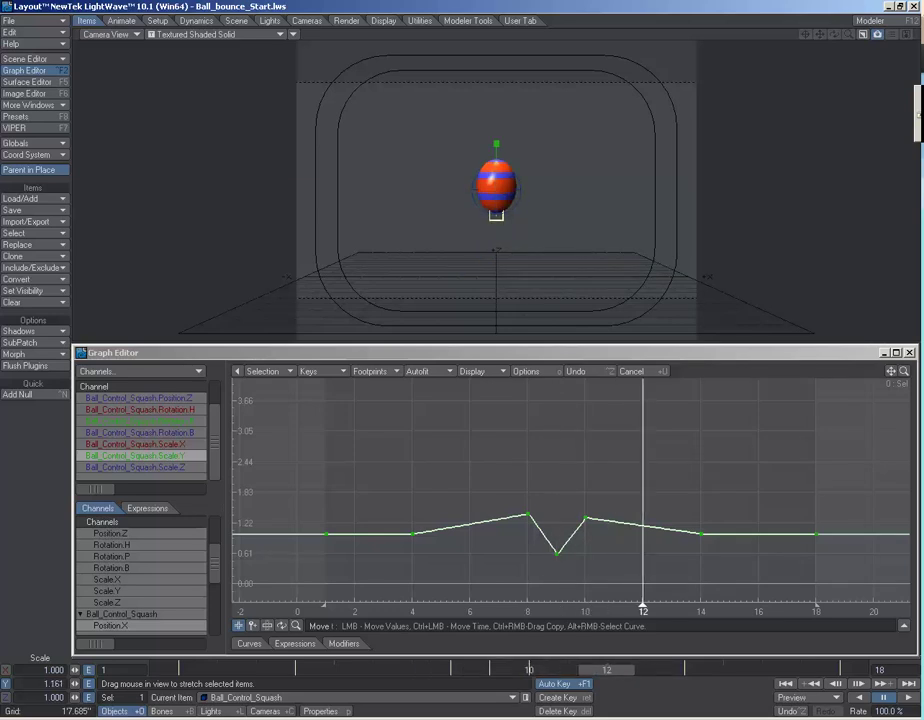
{"action": "left_click_drag", "start_coordinate": [358, 121], "coordinate": [358, 131]}
{"action": "key", "text": "Left"}
{"action": "key", "text": "Right"}
{"action": "key", "text": "Right"}
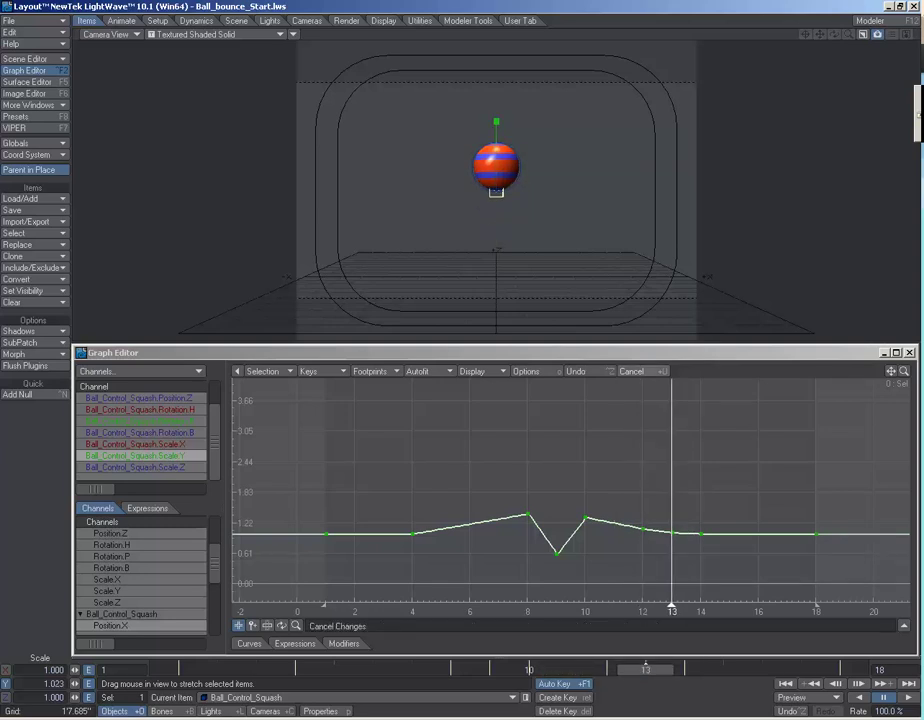
Step: Autofit the graph to the selected Scale.Y curve, and keyframe Ball_Control_Squash's Y scale at about 1.2 on frame 11
{"action": "left_click", "coordinate": [525, 371]}
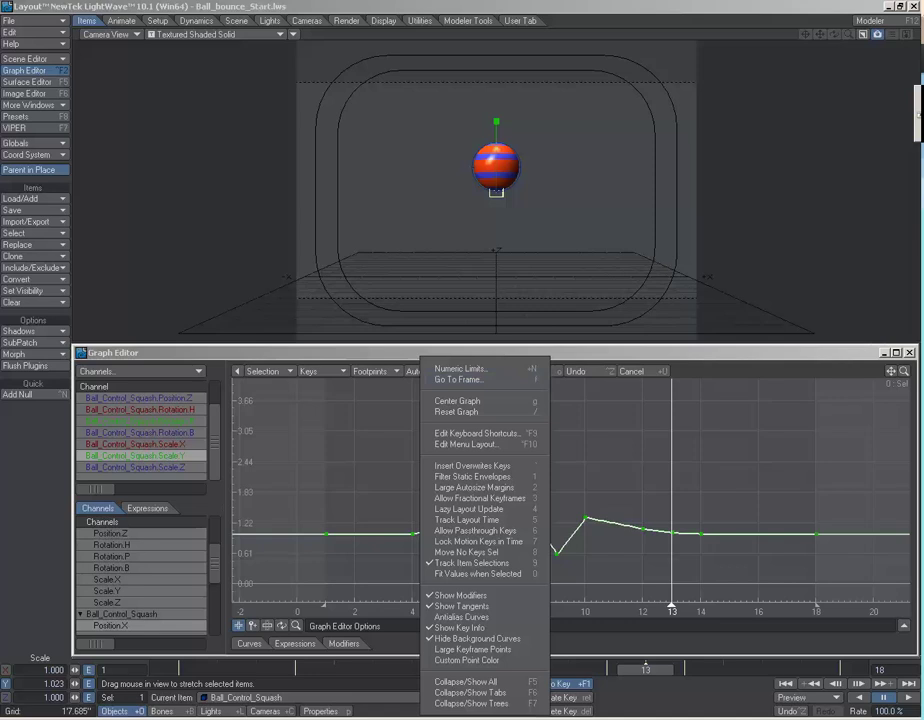
{"action": "left_click", "coordinate": [556, 371]}
{"action": "left_click", "coordinate": [430, 371]}
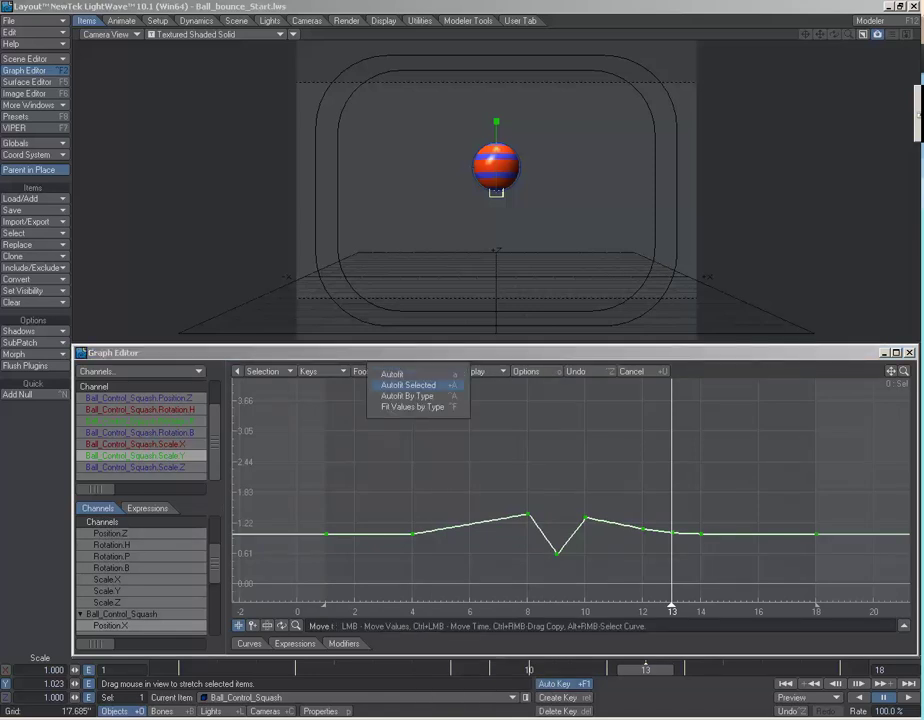
{"action": "left_click", "coordinate": [406, 385]}
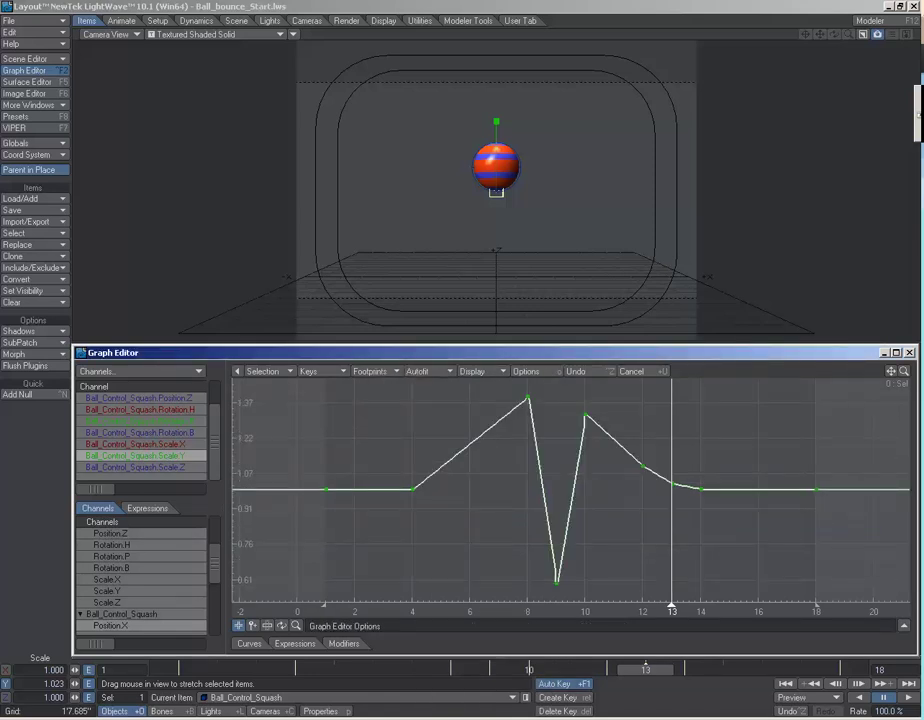
{"action": "key", "text": "Left"}
{"action": "key", "text": "Left"}
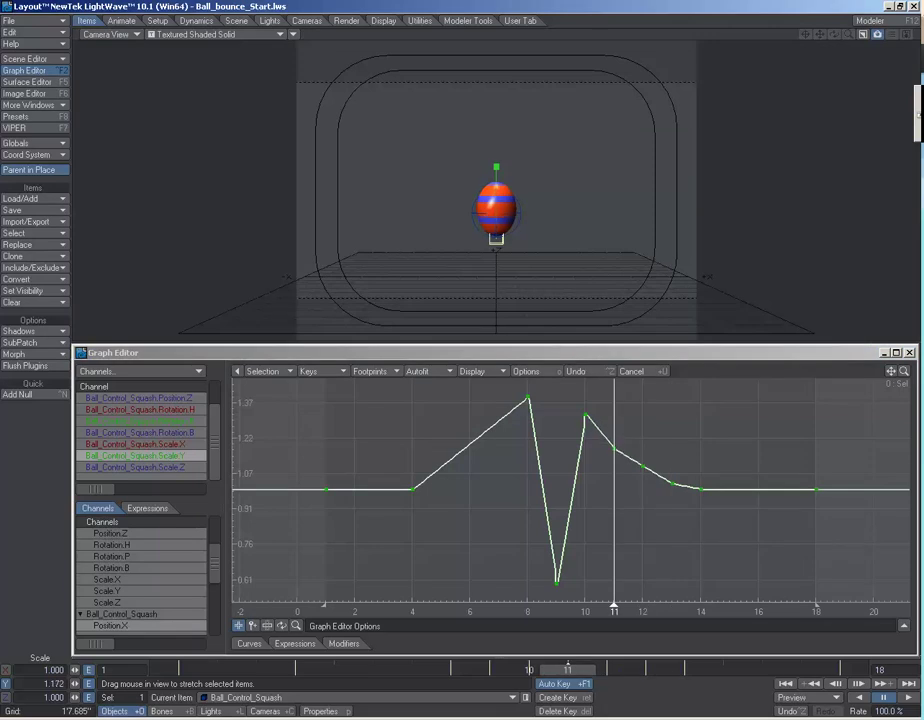
Step: At frame 6, keyframe Ball_Control_Squash's Y scale at about 1.14
{"action": "key", "text": "Left"}
{"action": "key", "text": "Left"}
{"action": "key", "text": "Left"}
{"action": "key", "text": "Left"}
{"action": "key", "text": "Left"}
{"action": "key", "text": "Left"}
{"action": "key", "text": "Left"}
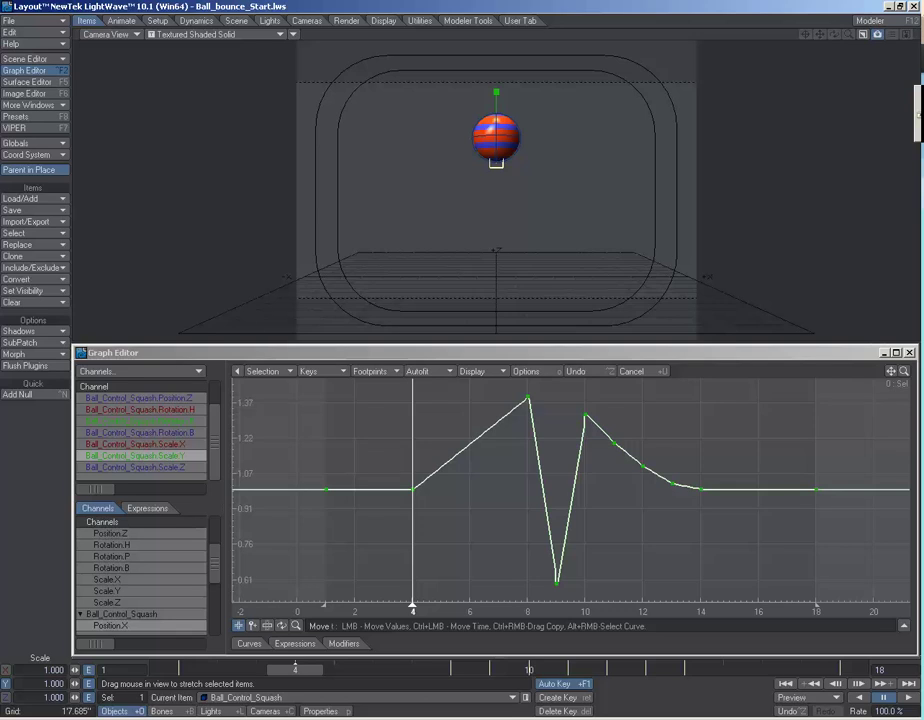
{"action": "key", "text": "Right"}
{"action": "key", "text": "Right"}
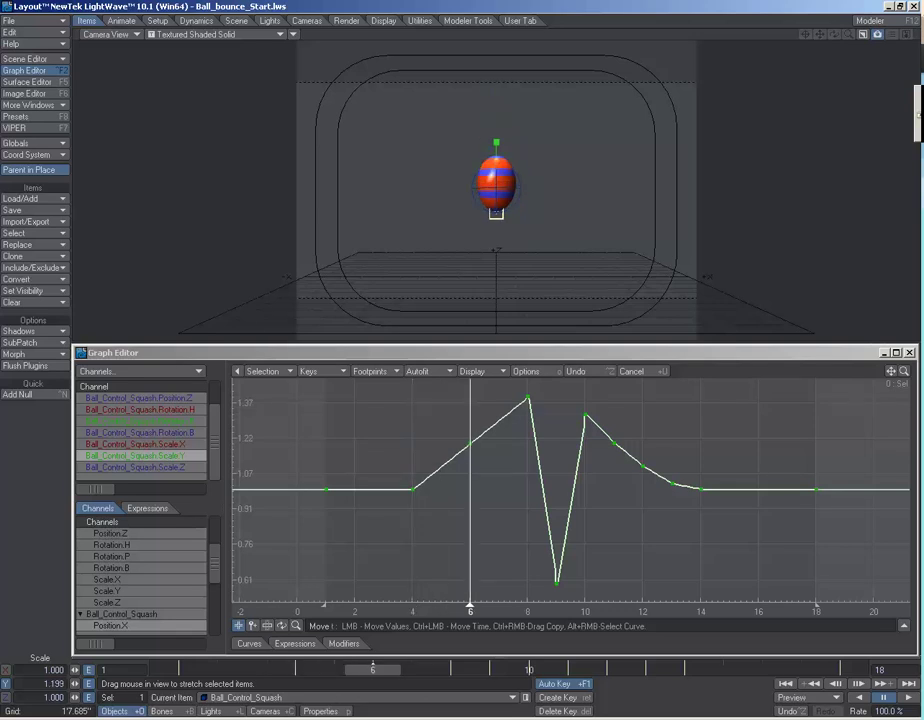
{"action": "left_click_drag", "start_coordinate": [496, 143], "coordinate": [496, 158]}
Step: Reduce Ball_Control_Squash's Y scale to about 1.04 at frame 5 and 1.25 at frame 7
{"action": "key", "text": "Left"}
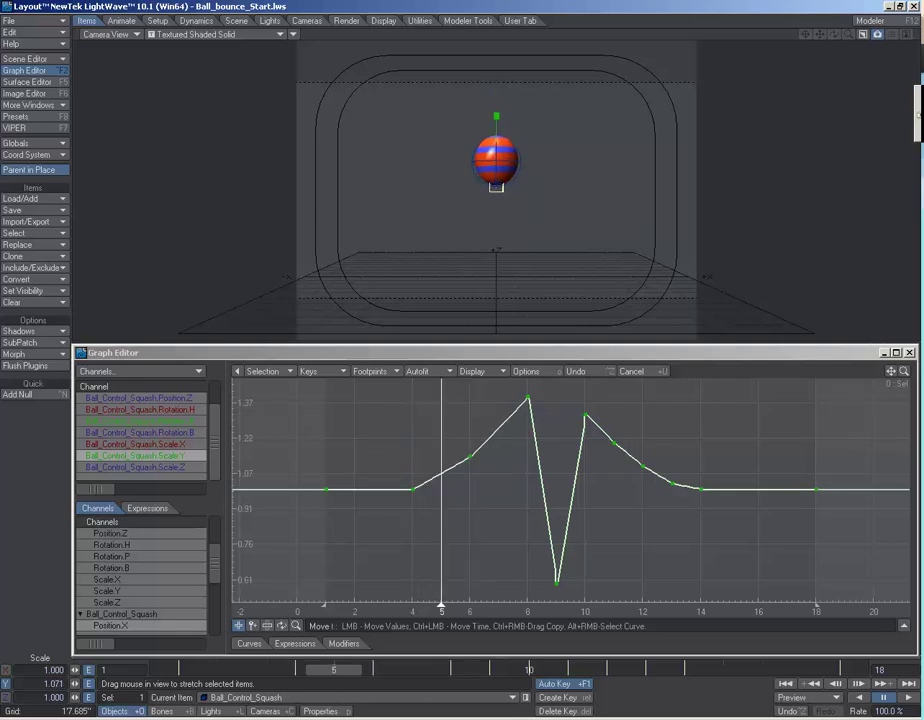
{"action": "key", "text": "Right"}
{"action": "key", "text": "Right"}
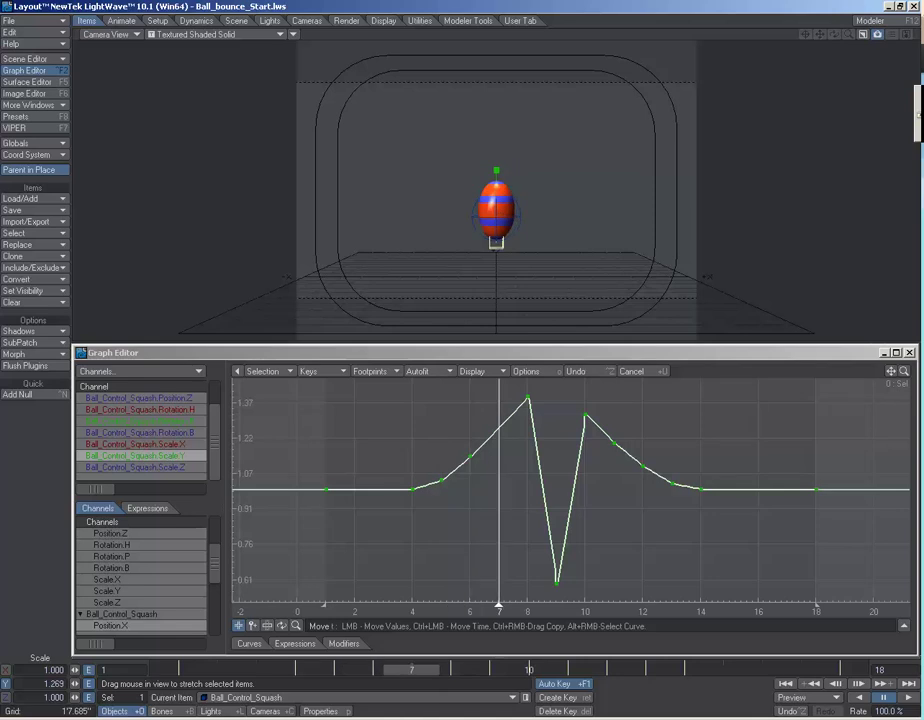
{"action": "left_click_drag", "start_coordinate": [496, 158], "coordinate": [496, 160]}
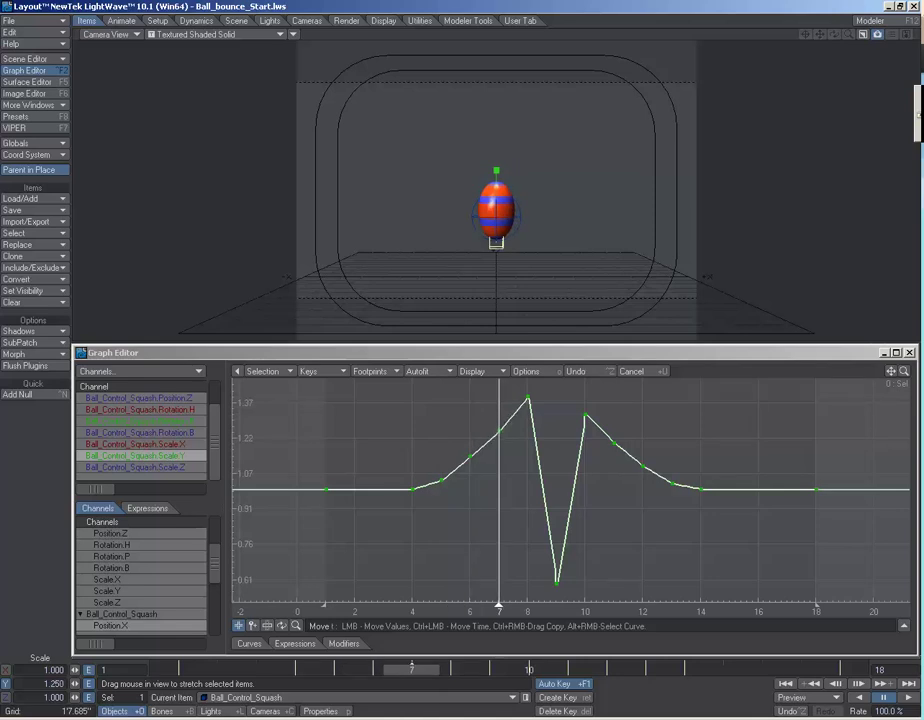